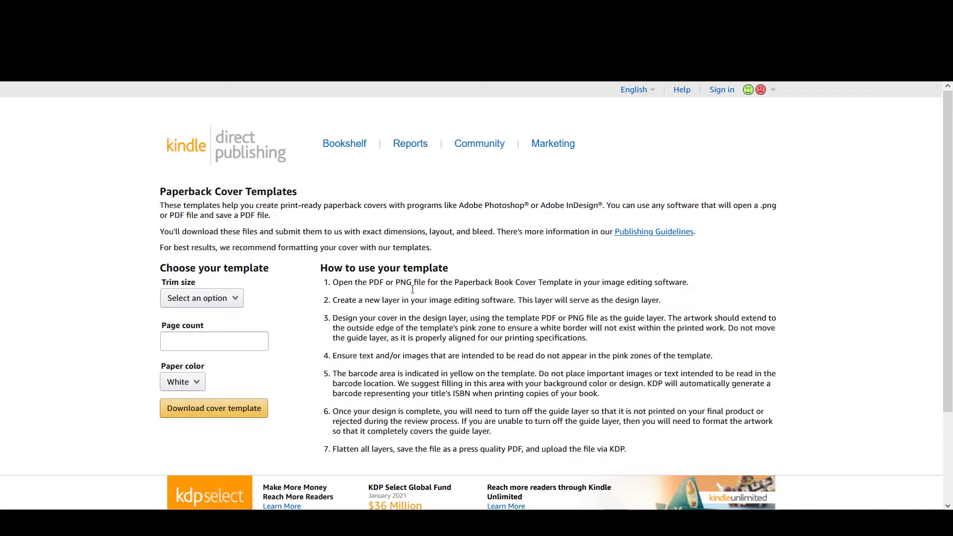
Step: Configure the paperback cover template with a 6 x 9 in trim size, 100 pages and white paper
left_click(193, 301)
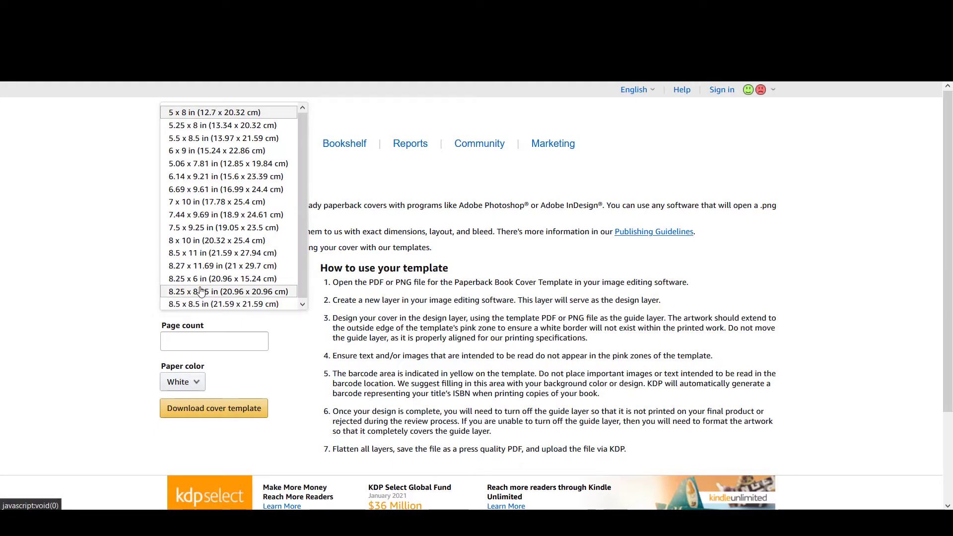
left_click(200, 154)
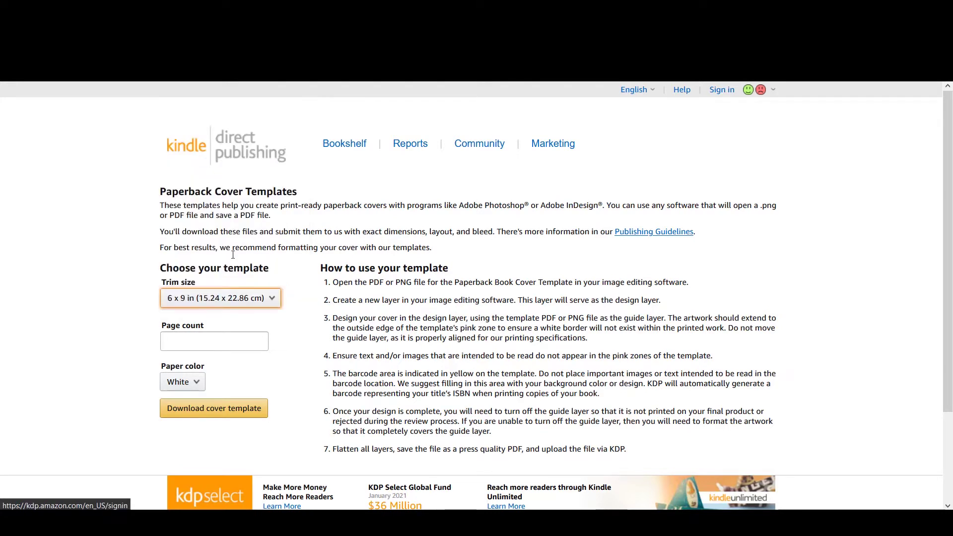
left_click(248, 342)
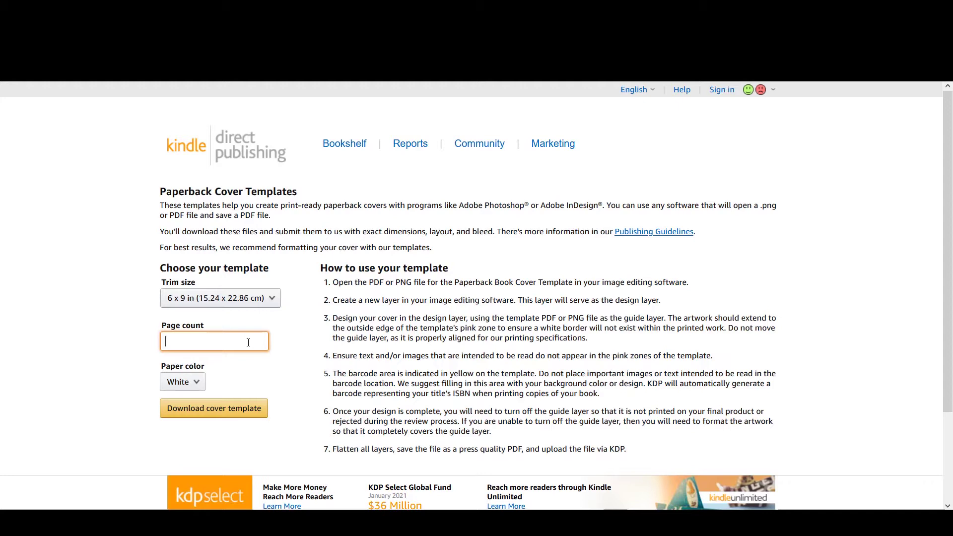
type("100")
left_click(194, 383)
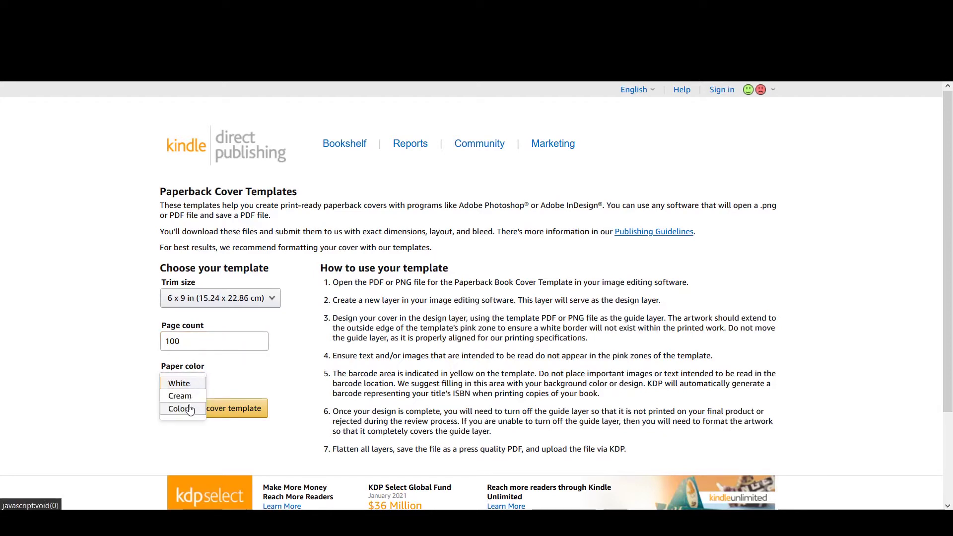
left_click(198, 384)
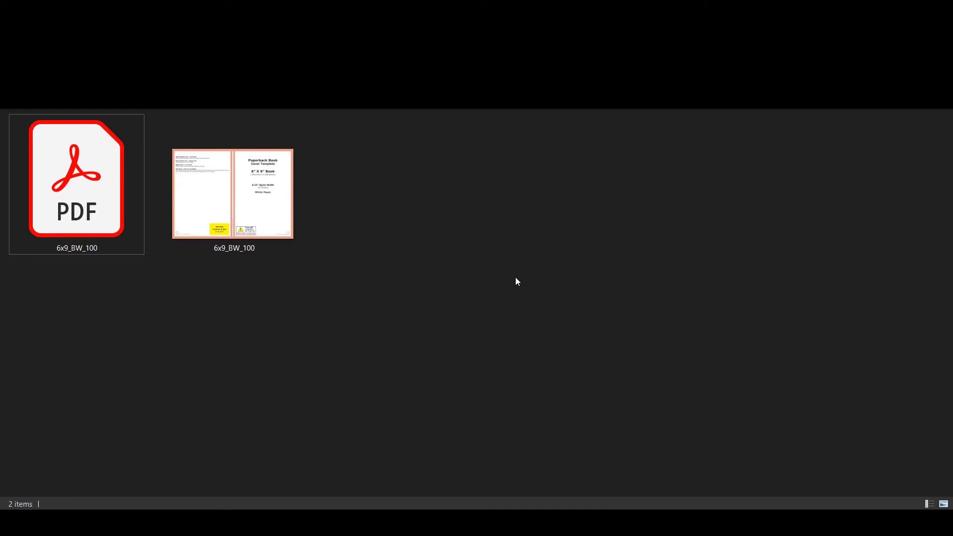
Step: Bring the 6x9_BW_100 PDF template into Affinity Publisher, importing all pages at 300 DPI in RGB color space
left_click(272, 203)
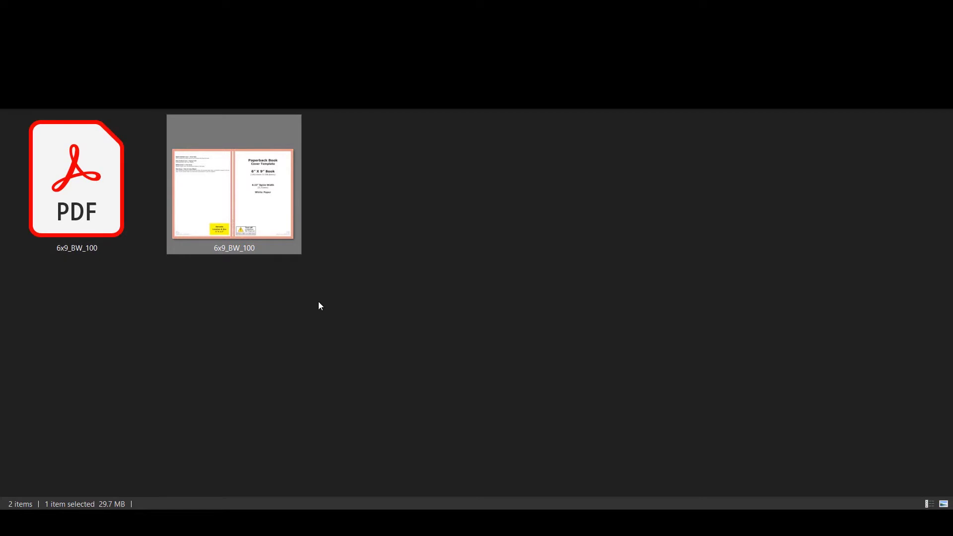
left_click(342, 297)
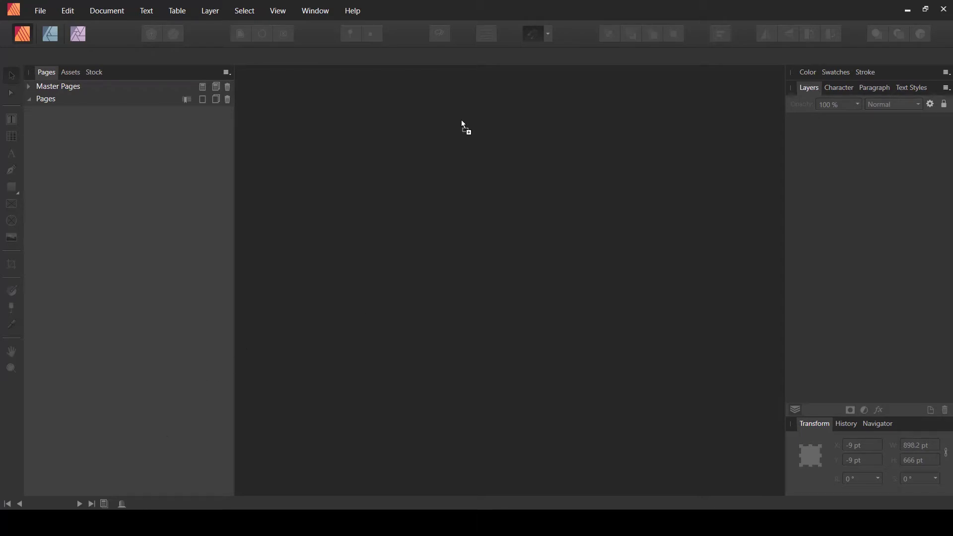
left_click_drag(462, 120, 462, 120)
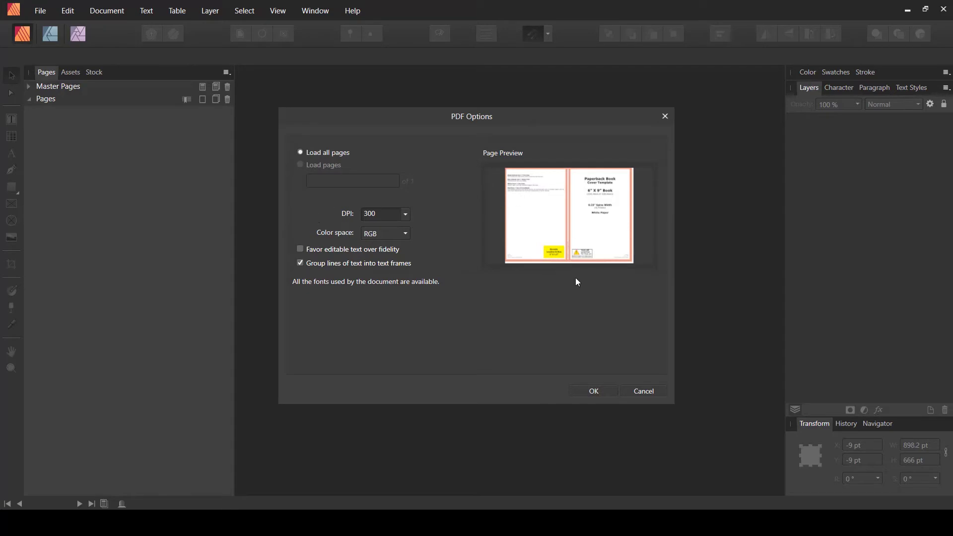
left_click(409, 214)
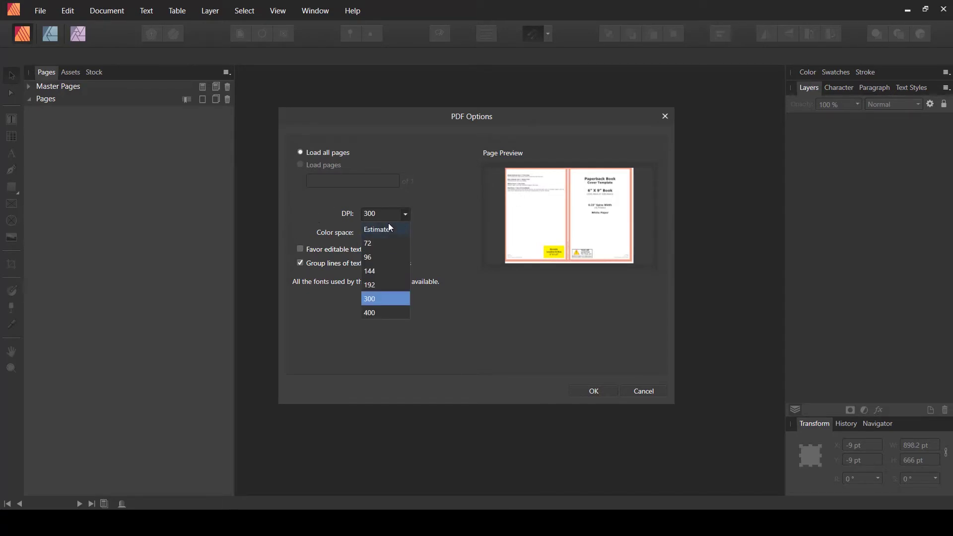
left_click(411, 233)
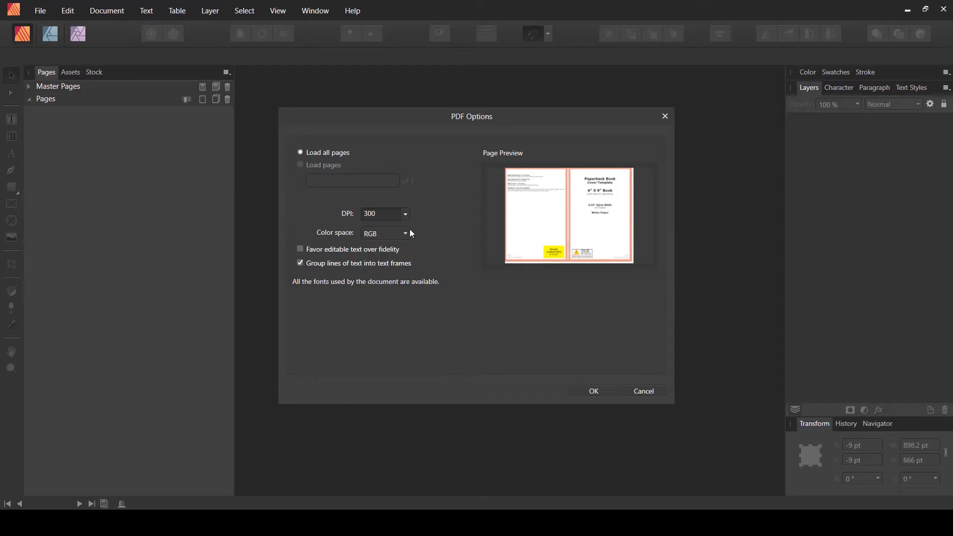
left_click(379, 233)
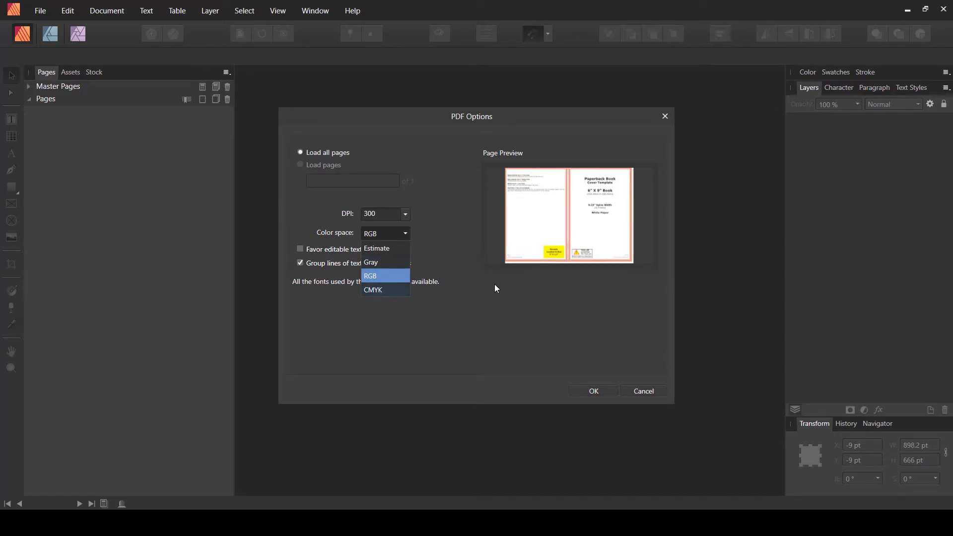
left_click(397, 276)
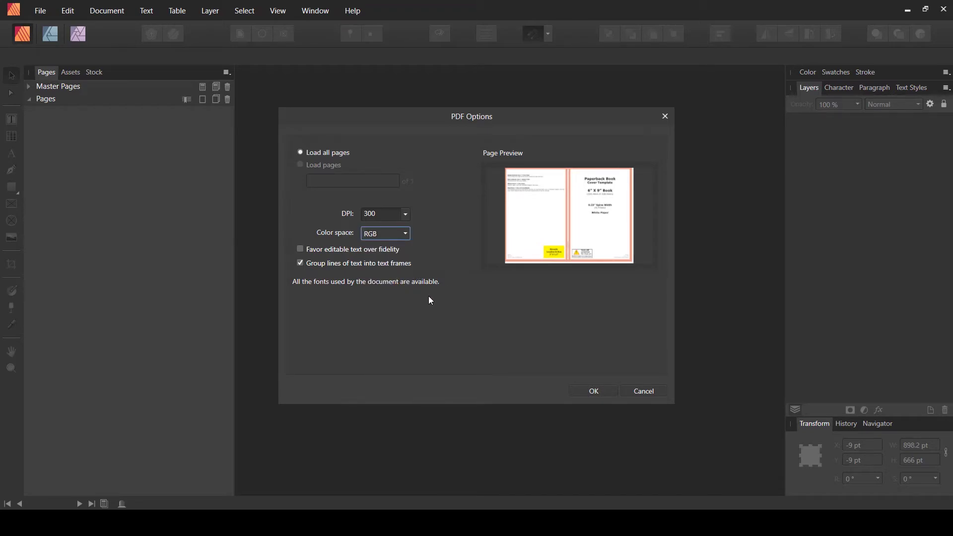
left_click(605, 391)
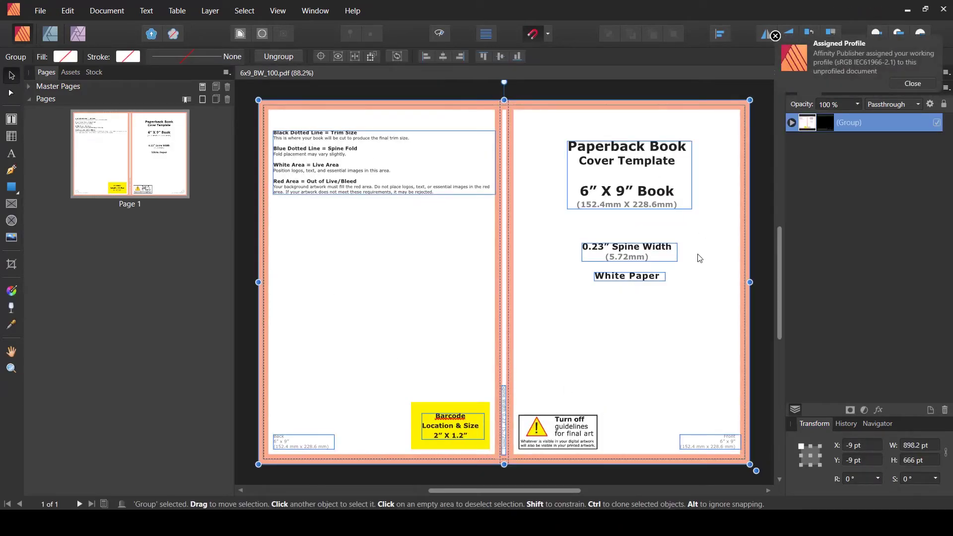
Step: Lock the imported template group and reduce its opacity to 55%
left_click(791, 122)
scroll(870, 295, "down", 5)
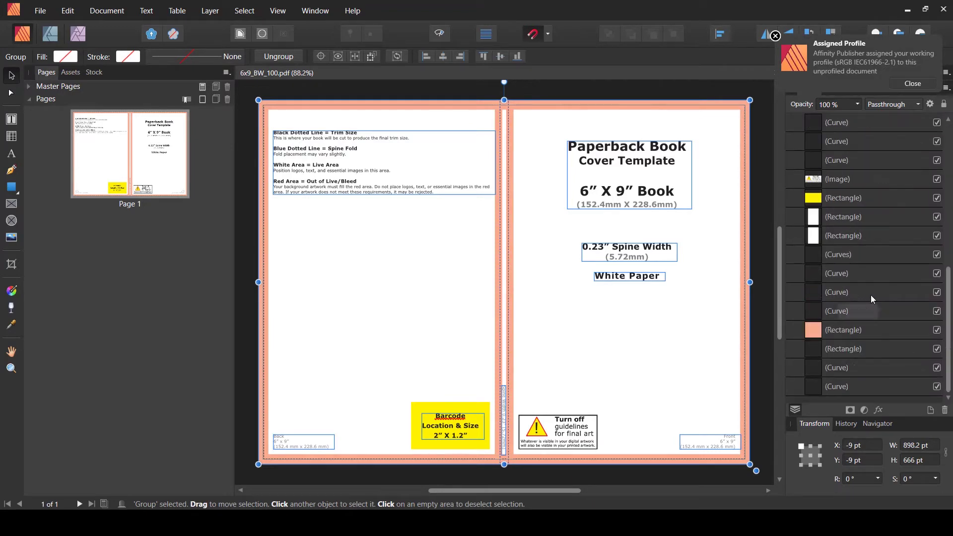
scroll(869, 297, "up", 5)
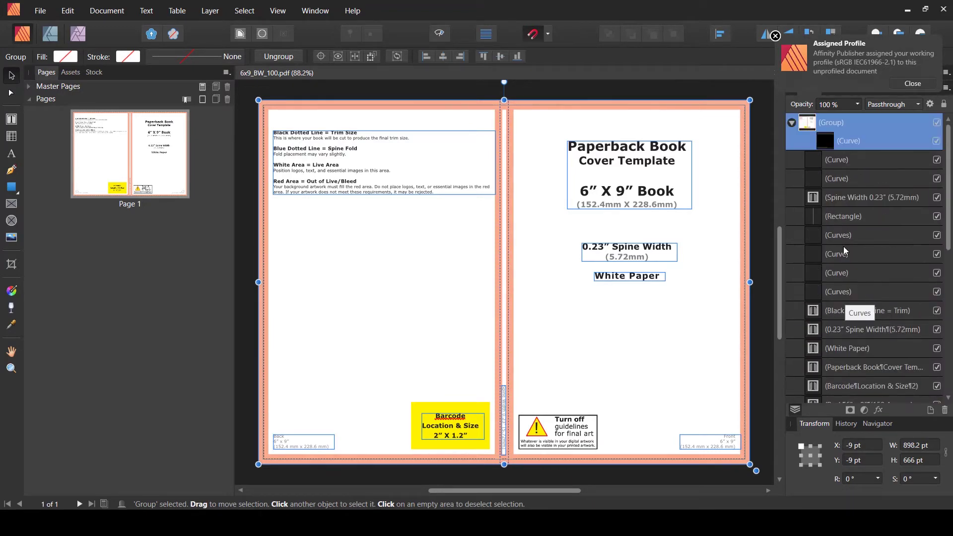
left_click(792, 123)
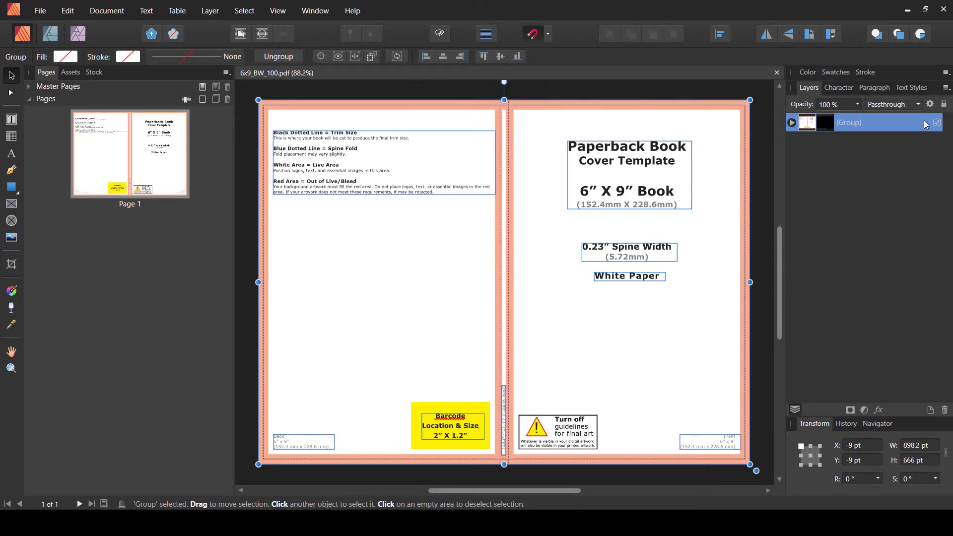
left_click(943, 103)
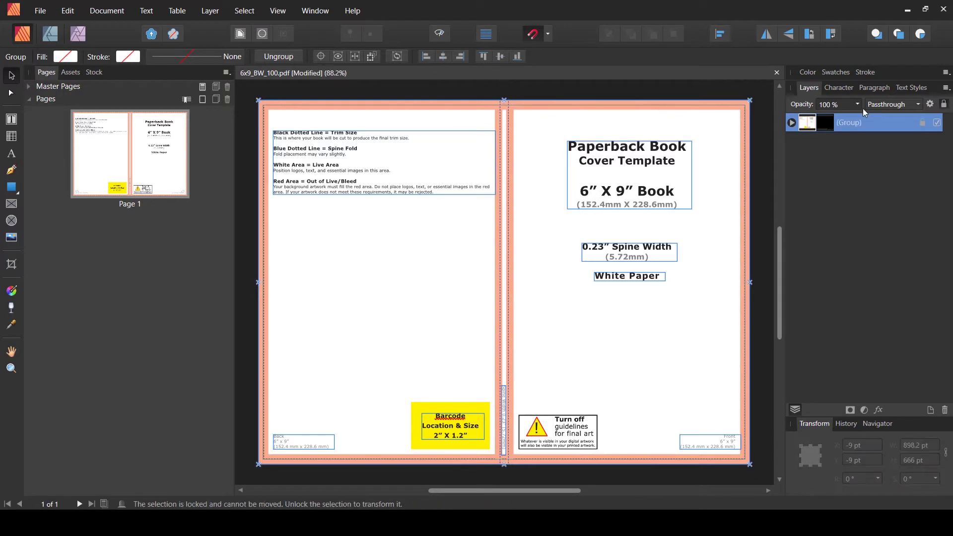
left_click_drag(857, 118, 822, 121)
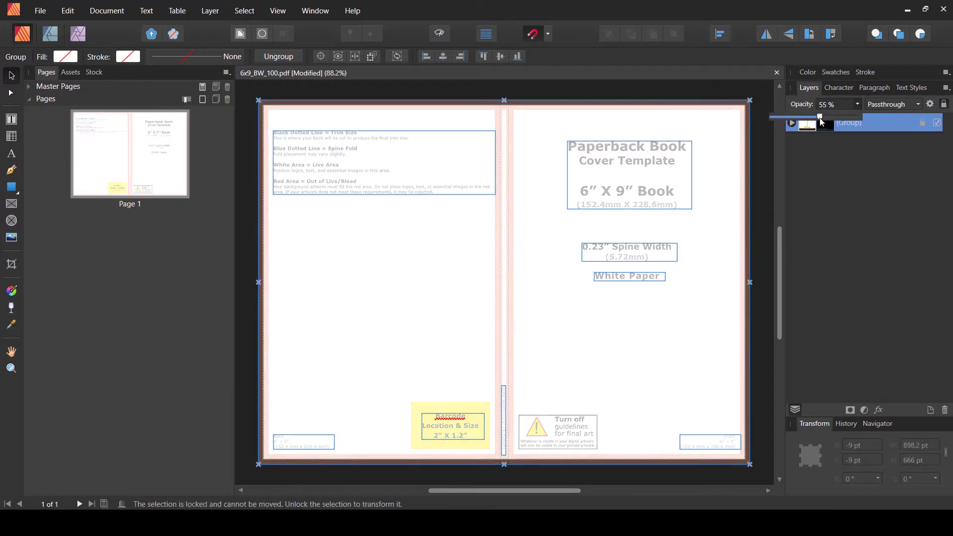
left_click(688, 95)
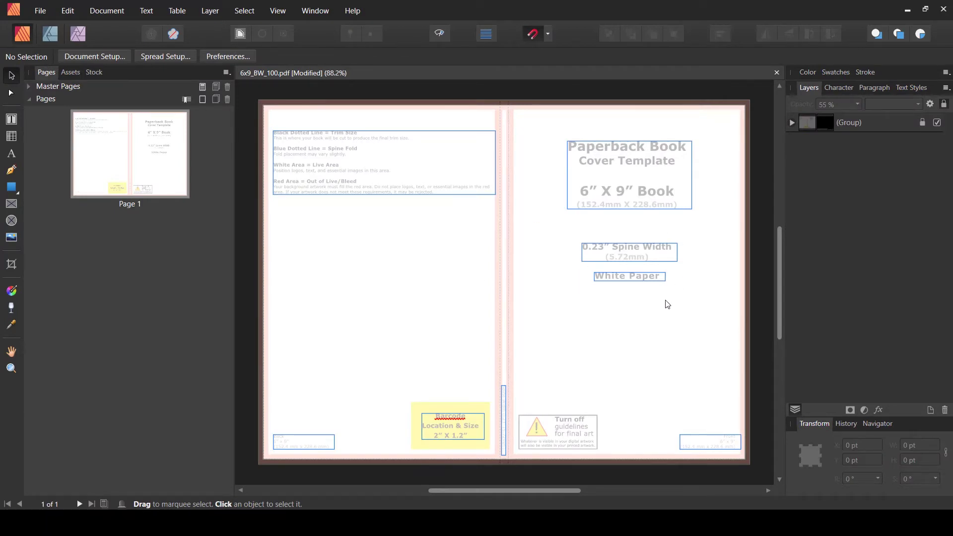
Step: Paste the copied mandala artwork, scale it down to about 384 x 404 pt, and place it on the upper front cover
key("ctrl+v")
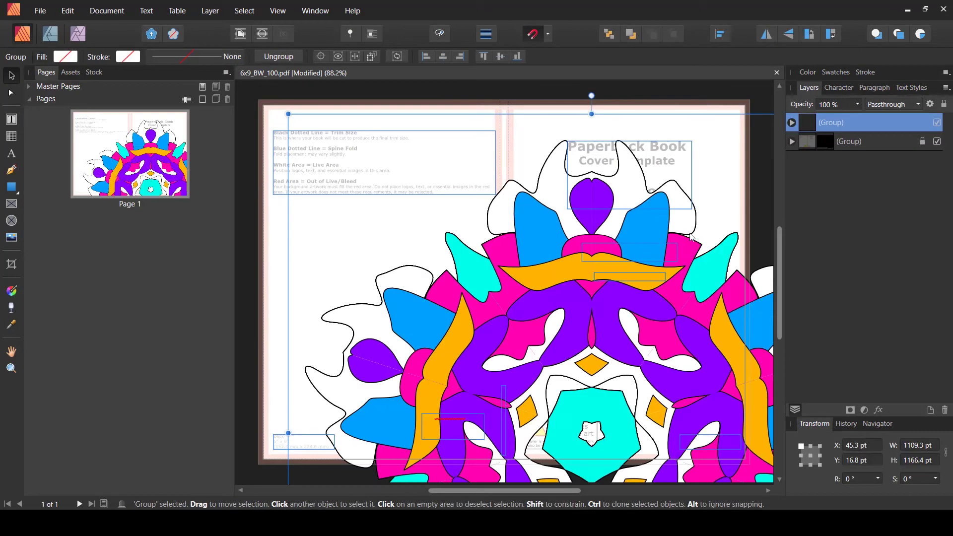
left_click_drag(288, 114, 600, 408)
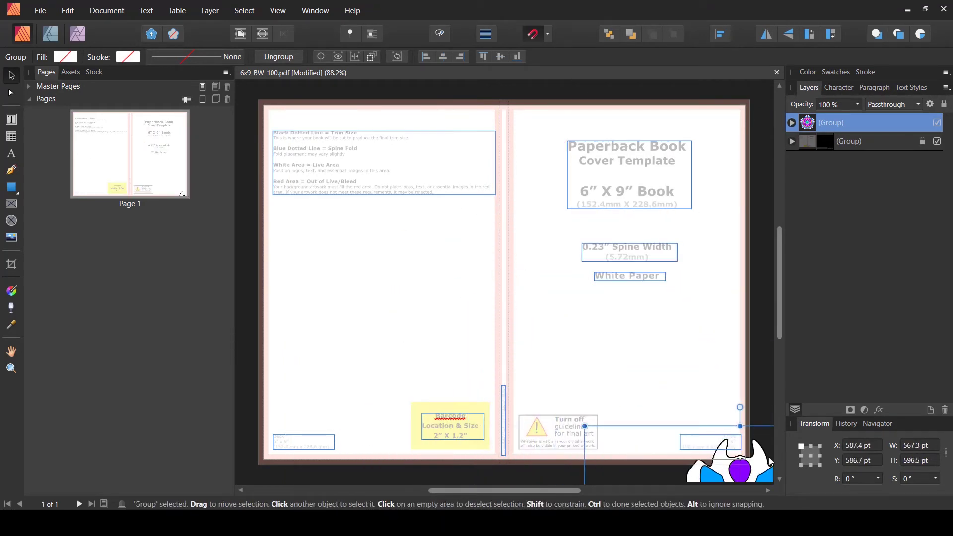
left_click_drag(775, 464, 553, 172)
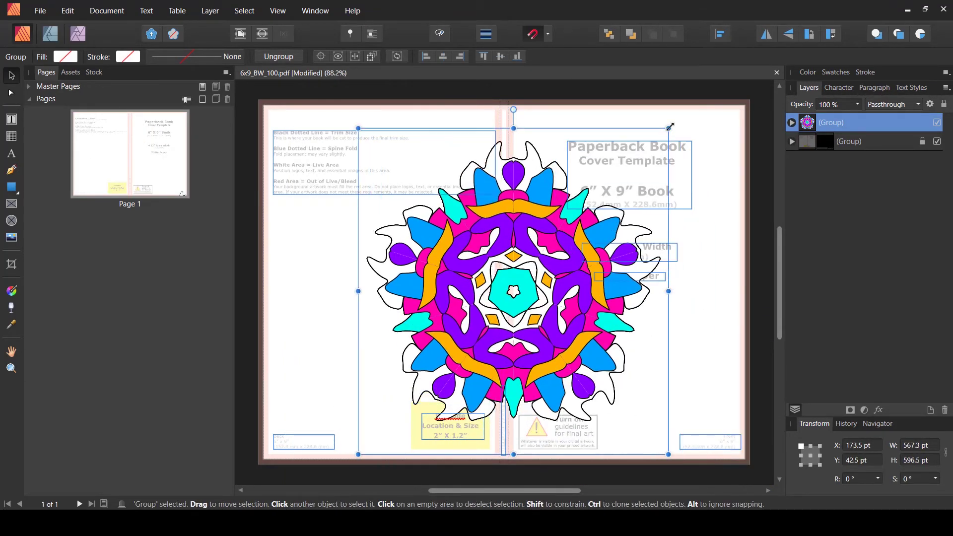
left_click_drag(668, 128, 570, 232)
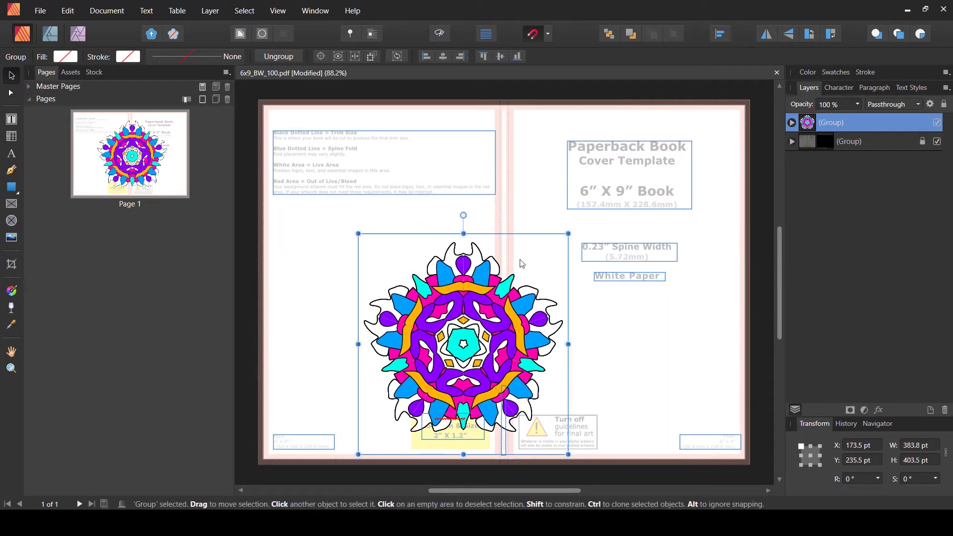
left_click_drag(455, 333, 614, 213)
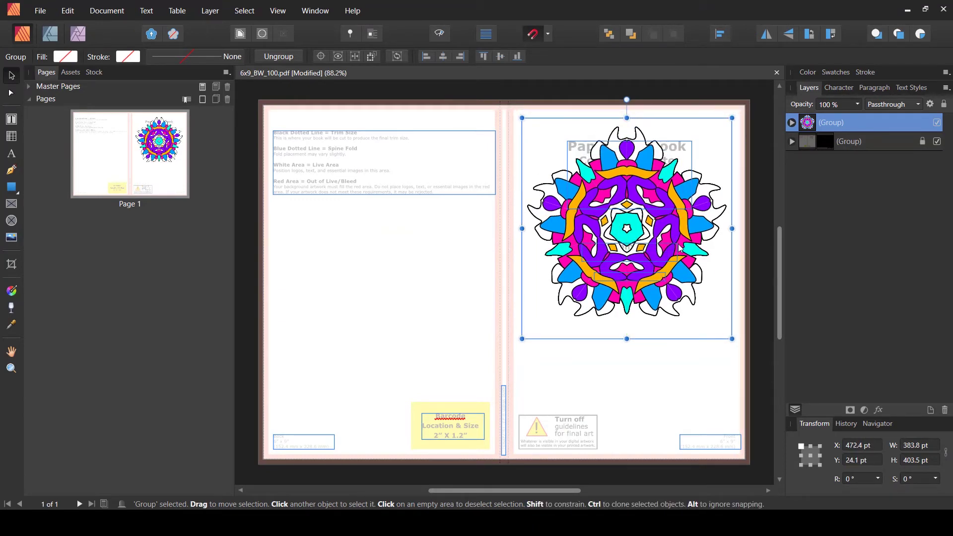
Step: Enlarge the mandala to about 399 x 420 pt and keep it centred horizontally on the front cover
scroll(703, 295, "up", 2)
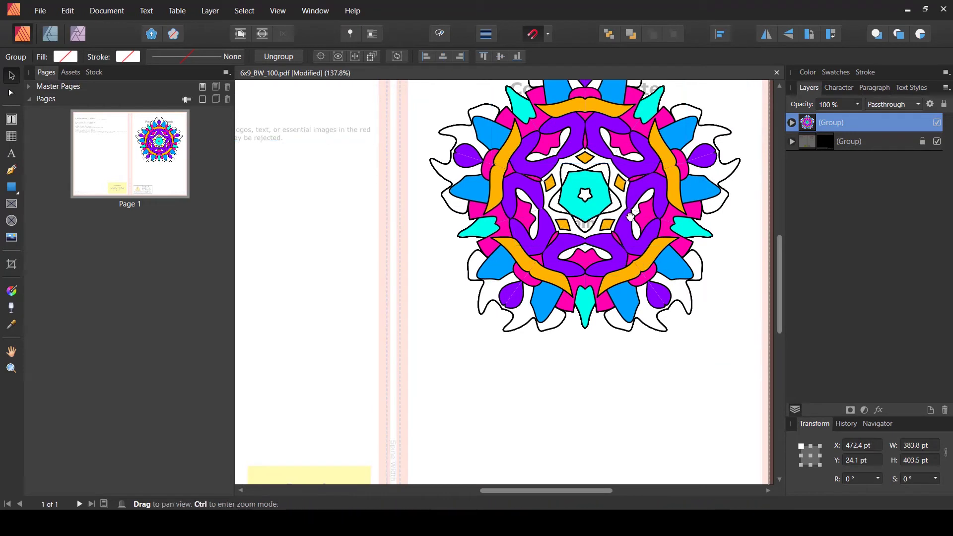
scroll(348, 179, "up", 3)
scroll(348, 179, "right", 2)
scroll(327, 188, "up", 2)
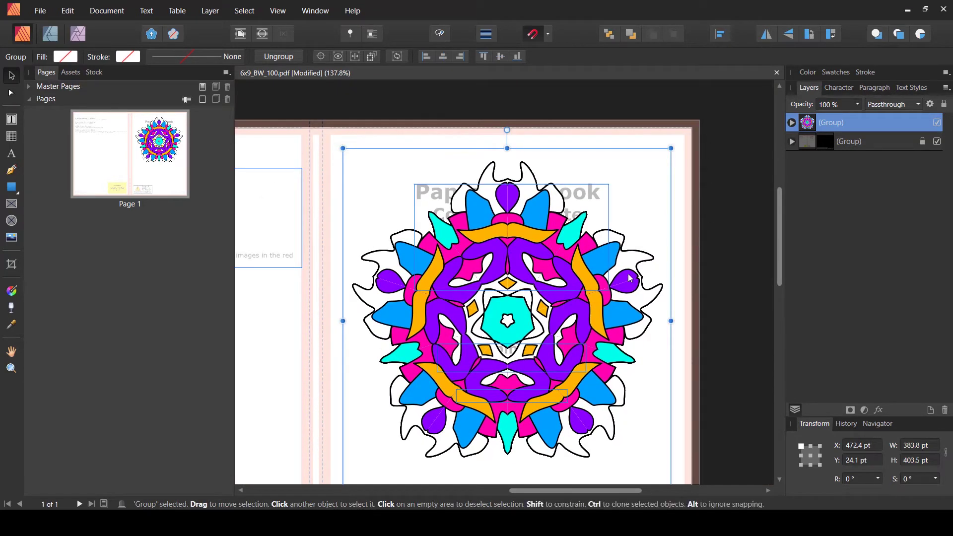
scroll(621, 184, "down", 1)
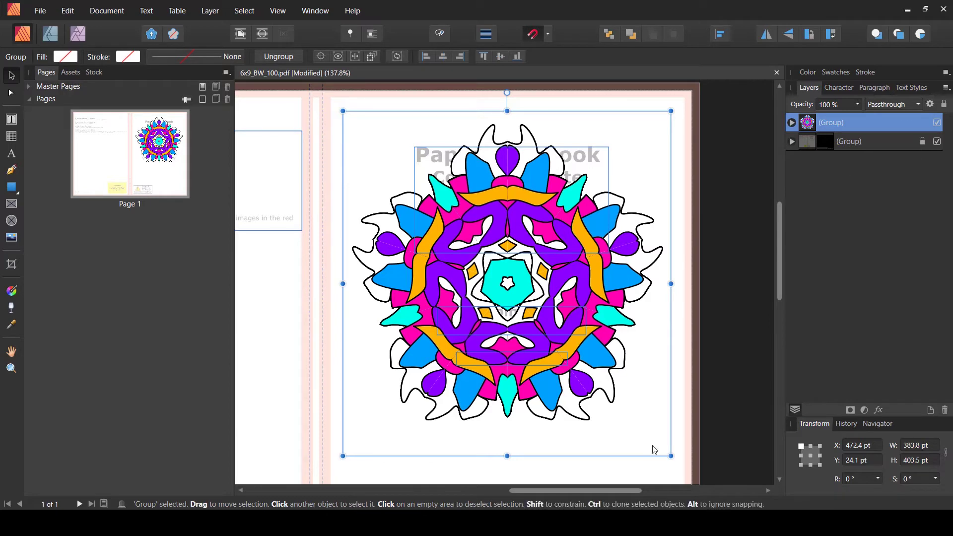
left_click_drag(671, 455, 682, 429)
left_click_drag(562, 303, 560, 300)
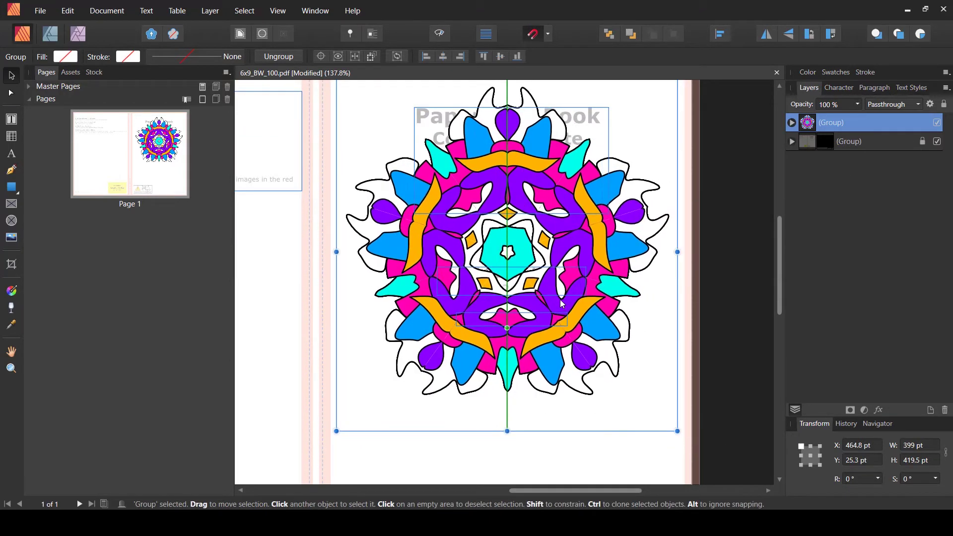
scroll(560, 299, "up", 1)
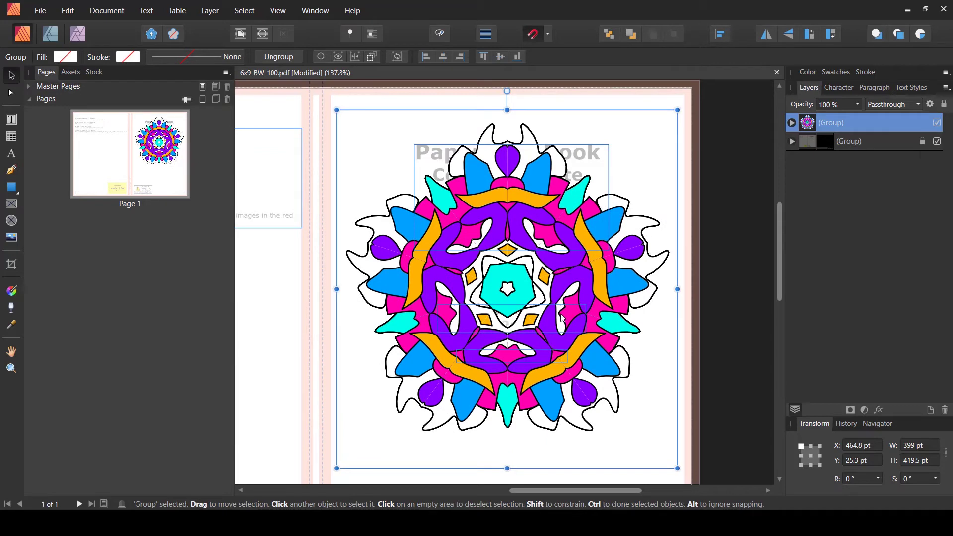
key("ctrl+0")
left_click(740, 294)
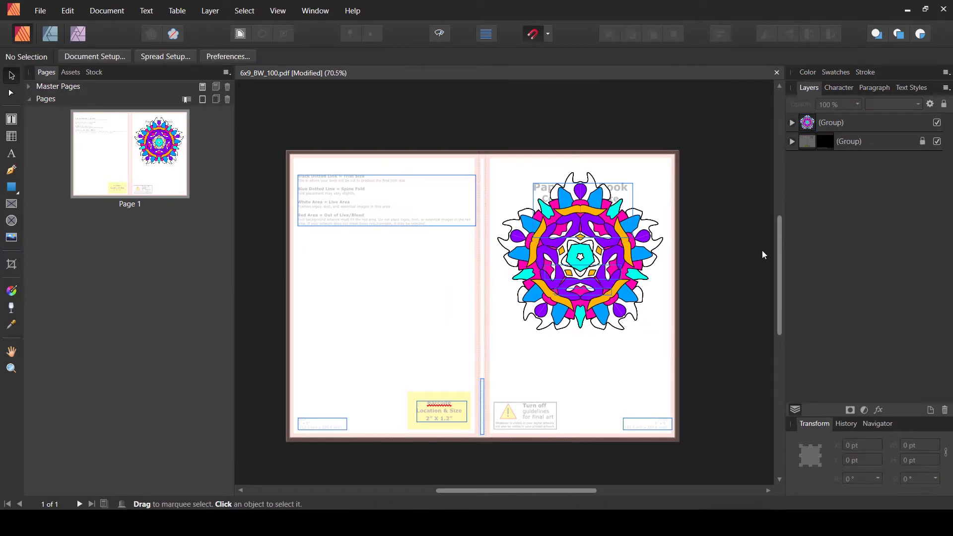
Step: Move the mandala group beneath the template group in the layer order, and hide the template group
left_click_drag(814, 121, 802, 160)
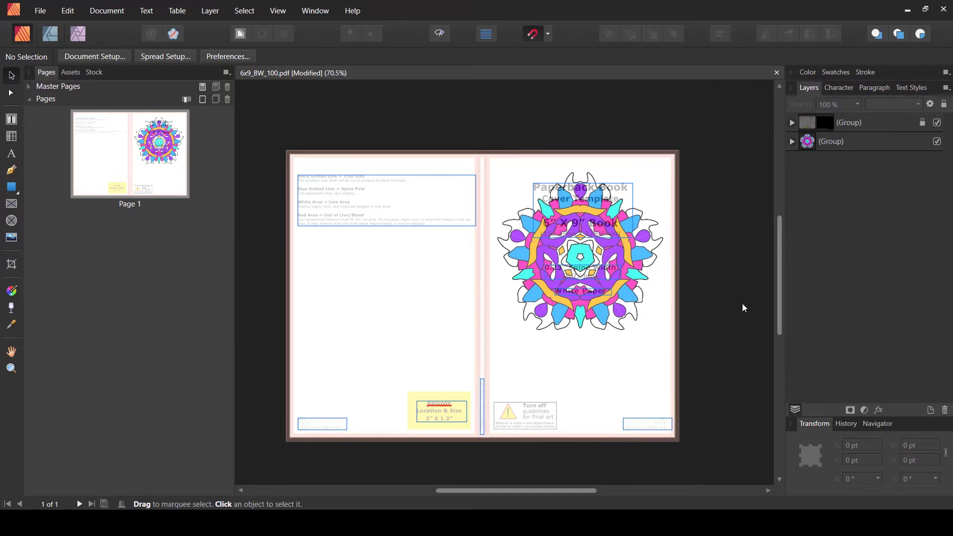
scroll(729, 316, "up", 1, "ctrl")
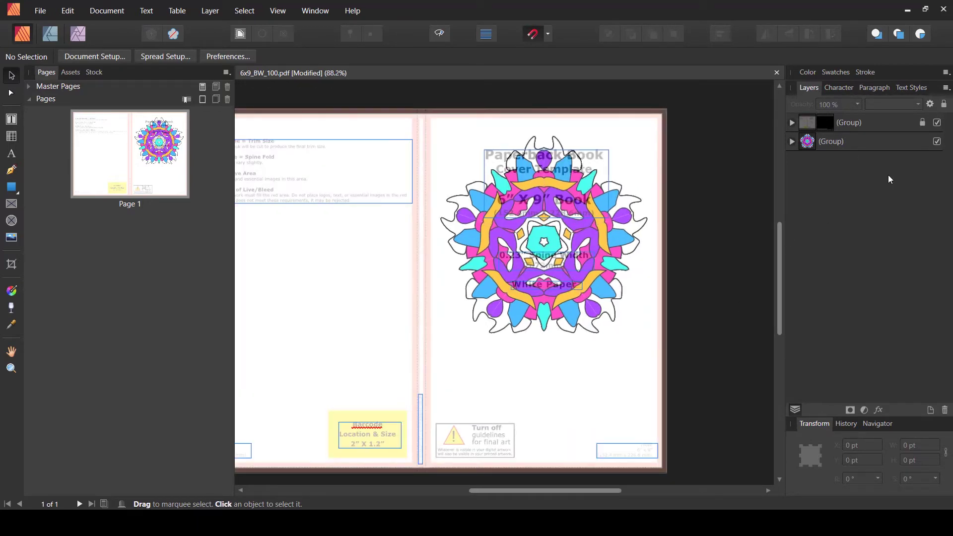
left_click(937, 123)
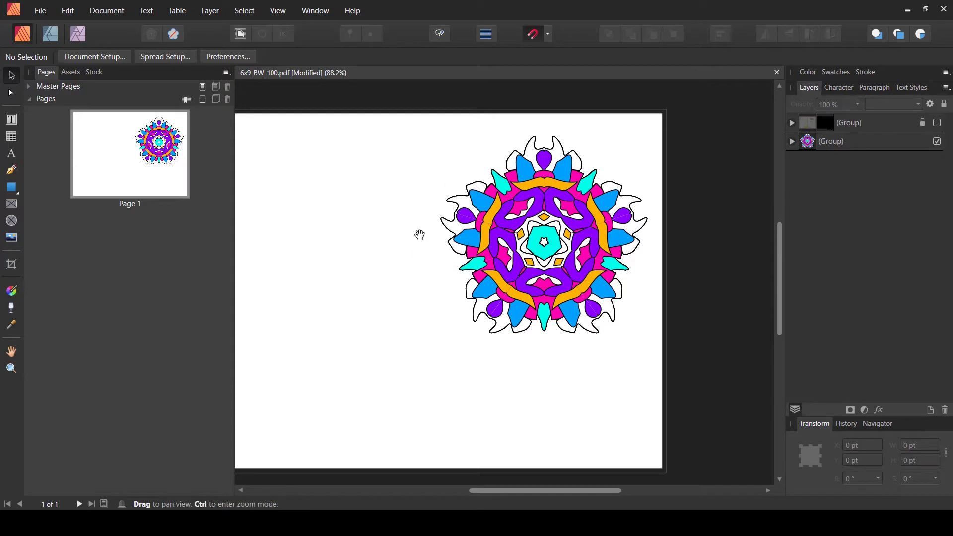
scroll(419, 234, "up", 1)
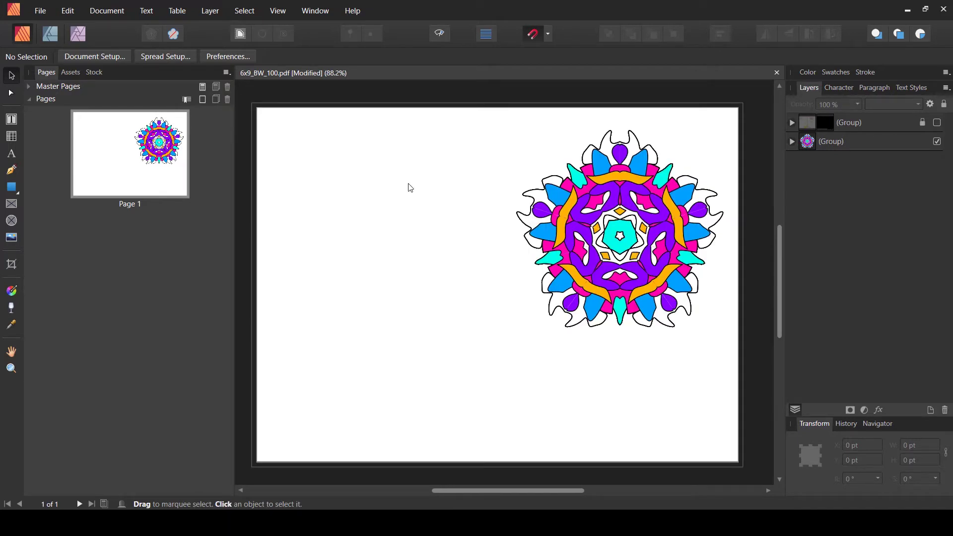
Step: Draw a rectangle covering the whole cover including the bleed, about 898 x 666 pt, and place it beneath the mandala group
left_click(12, 187)
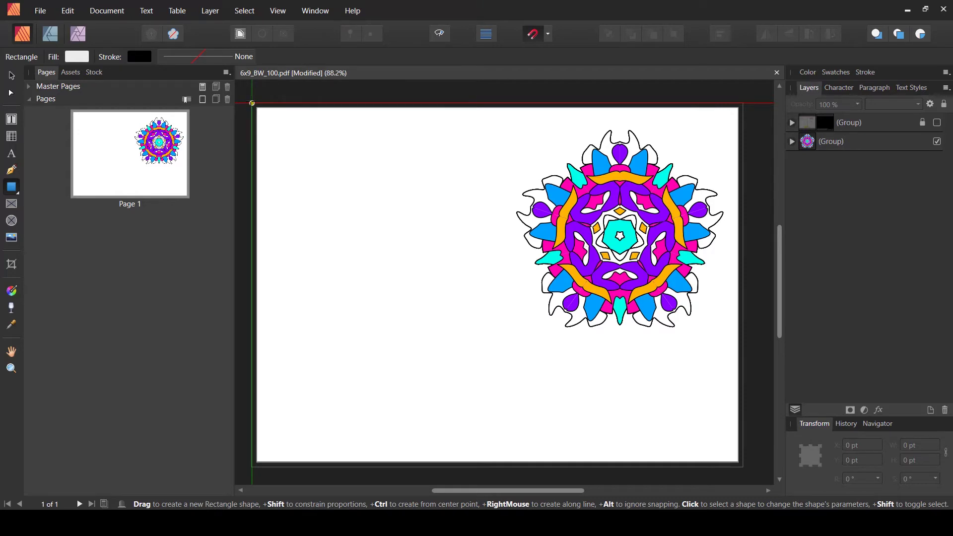
left_click_drag(252, 103, 742, 455)
left_click_drag(813, 122, 811, 175)
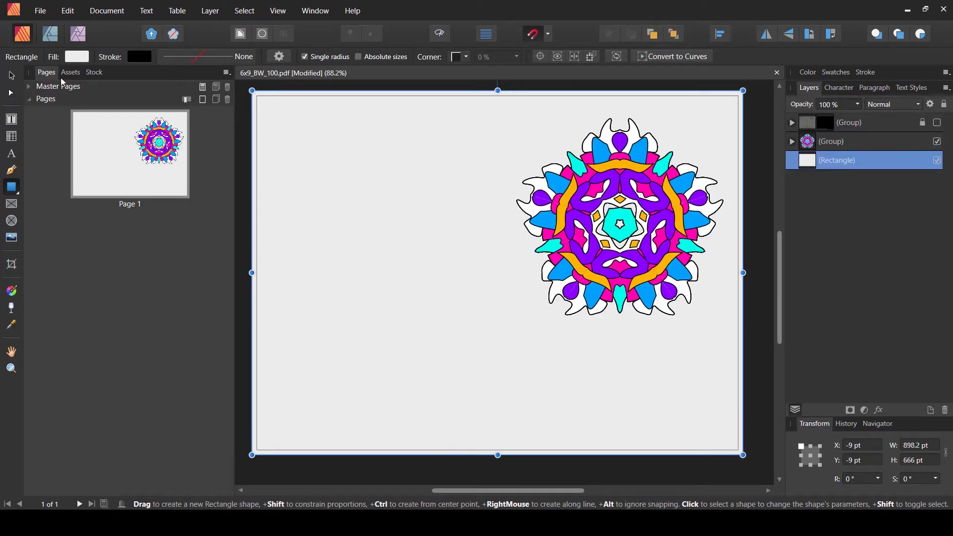
Step: Fill the background rectangle with black using the HSL Color Wheel and remove its stroke
left_click(72, 58)
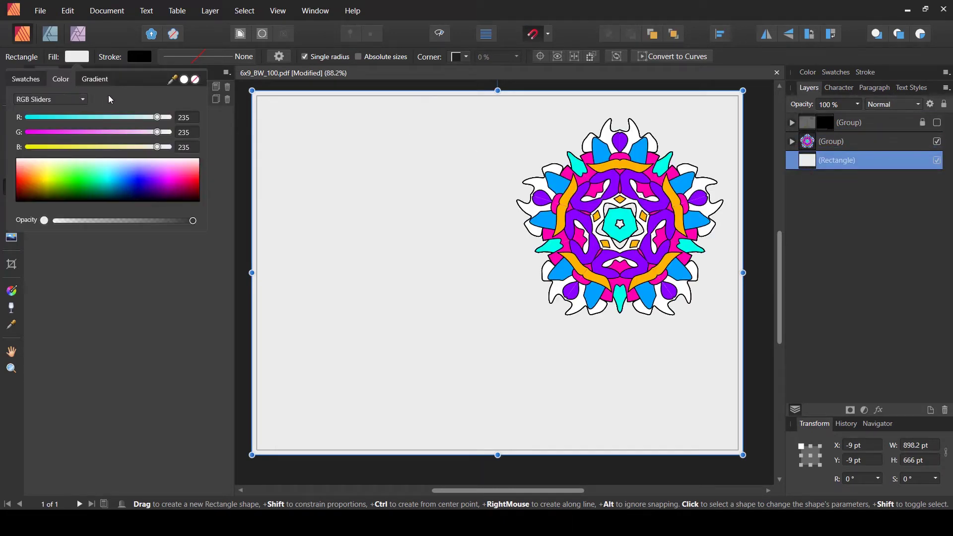
left_click(36, 100)
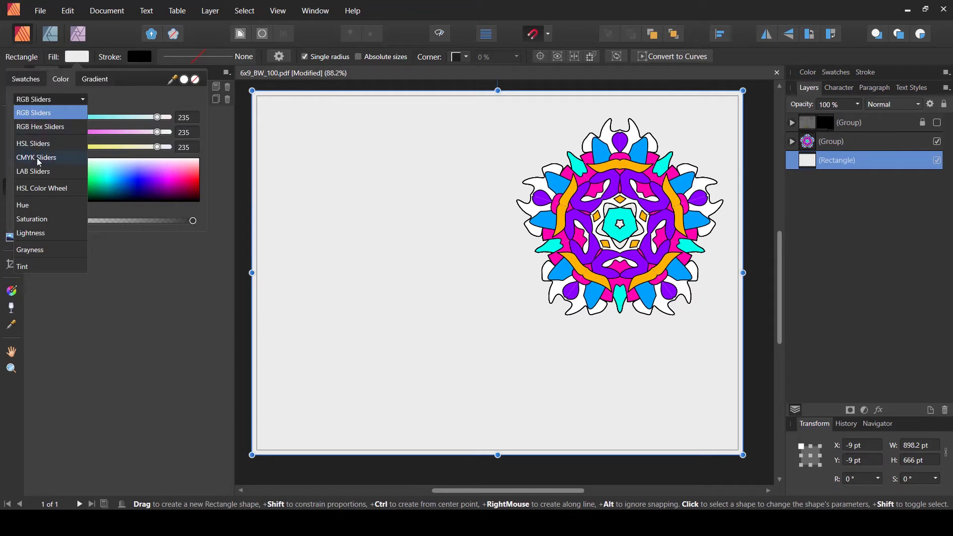
left_click(36, 196)
left_click_drag(105, 156, 92, 81)
left_click(139, 57)
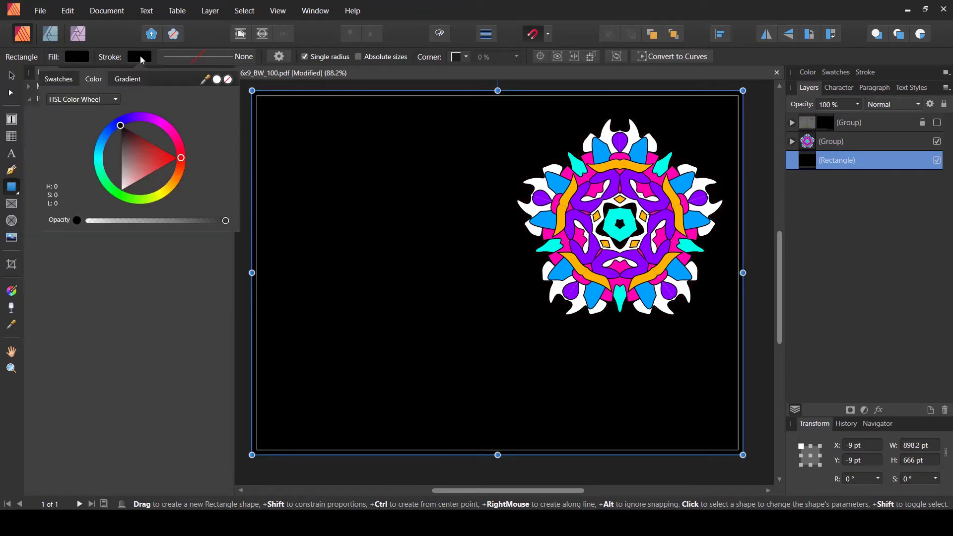
left_click(228, 79)
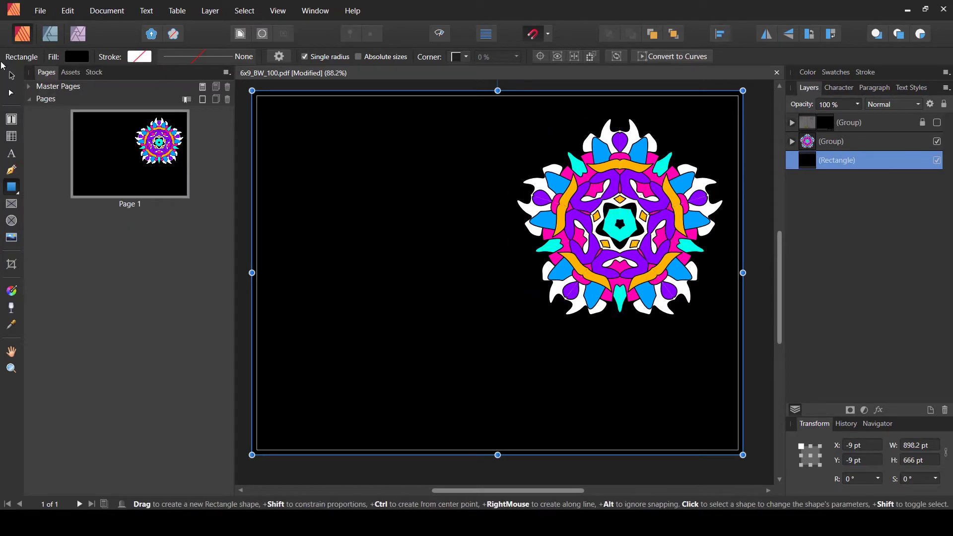
Step: Lock the background rectangle and show the template group over the artwork
left_click(10, 76)
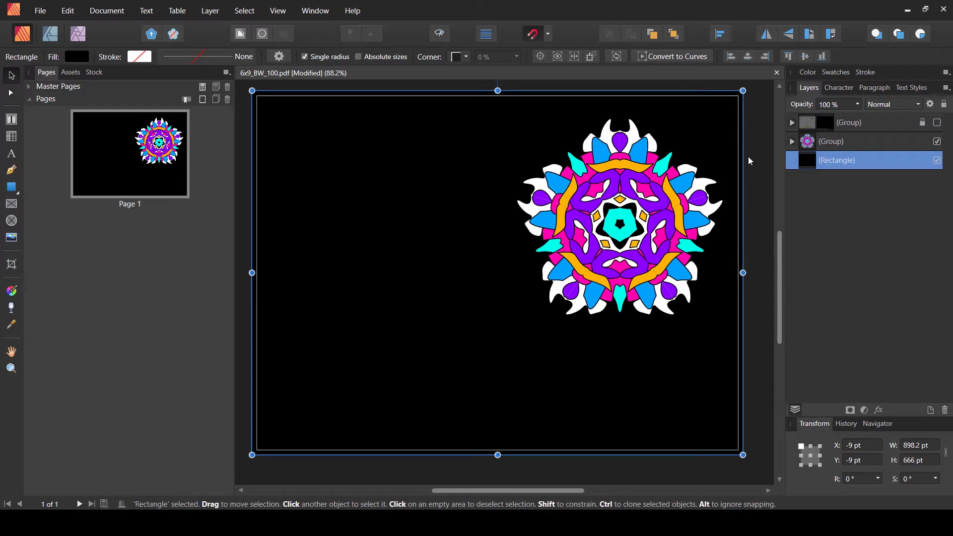
left_click(757, 147)
left_click(909, 159)
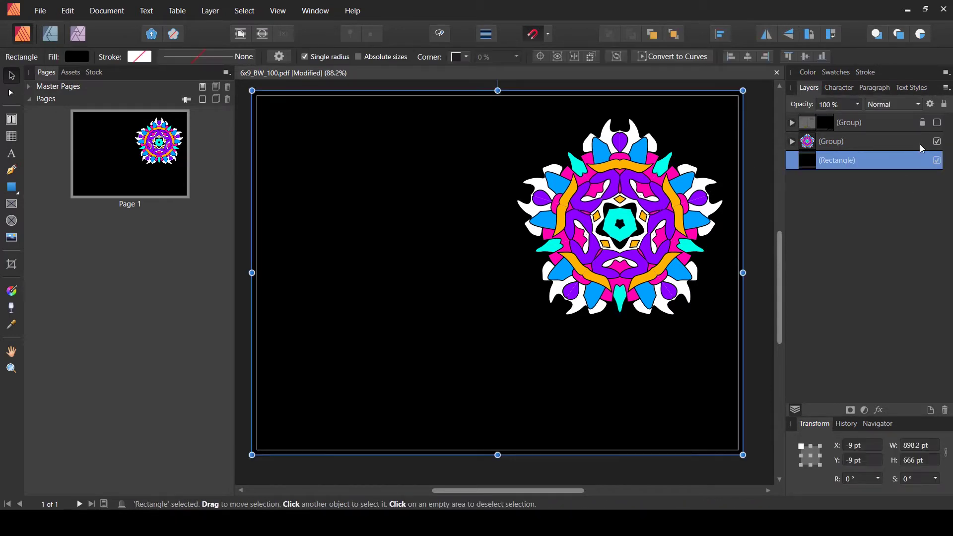
left_click(938, 123)
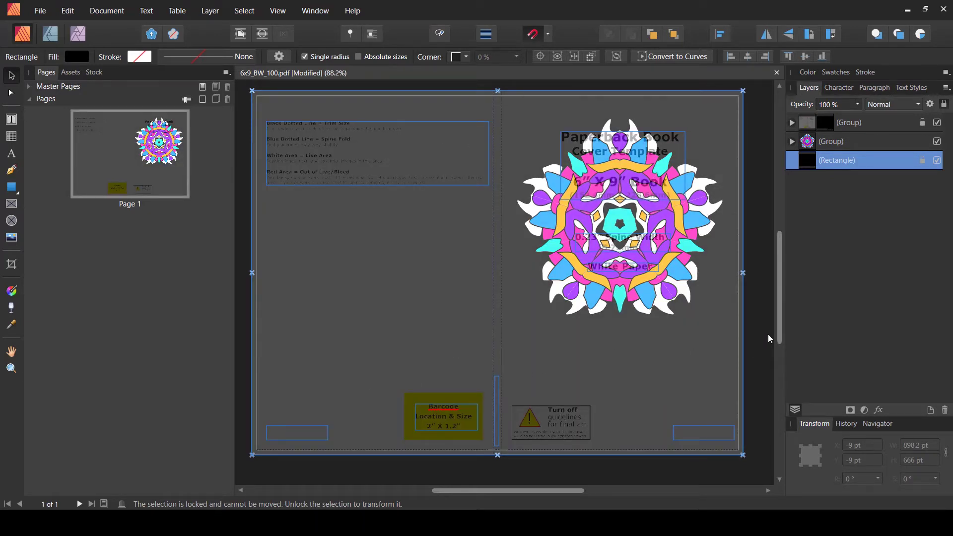
left_click(760, 320)
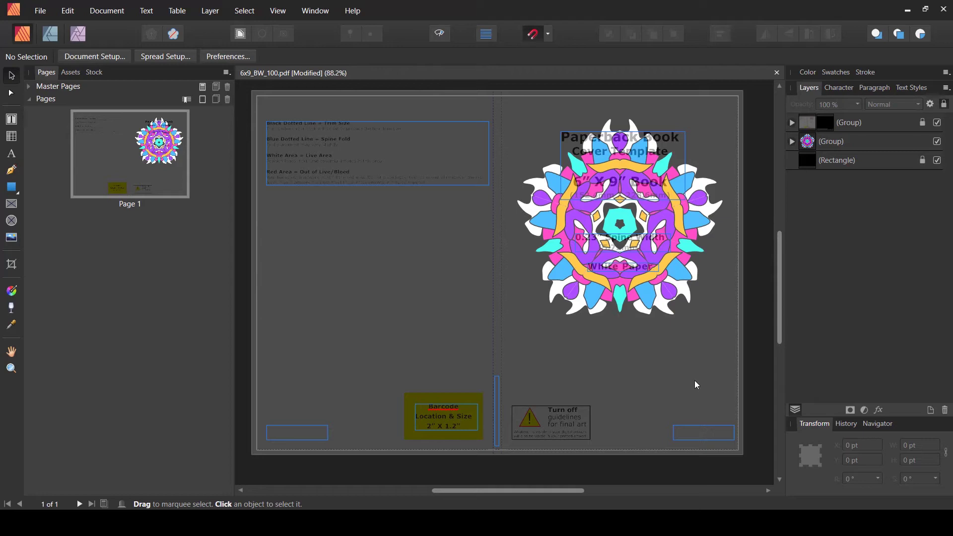
Step: Hide the template group, add the art text "50 MANDALAS" below the mandala, and enlarge it to about 329 pt wide
scroll(662, 368, "up", 2)
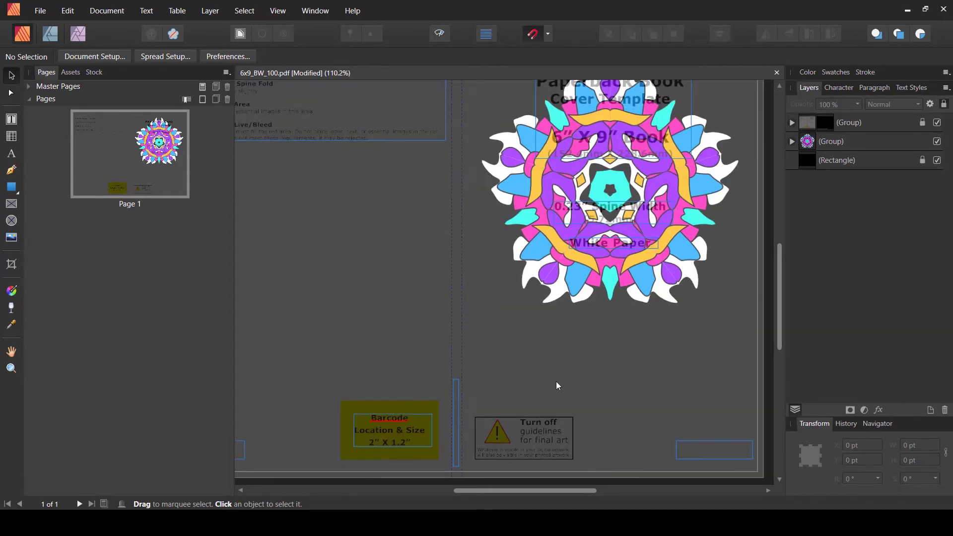
scroll(500, 325, "up", 3)
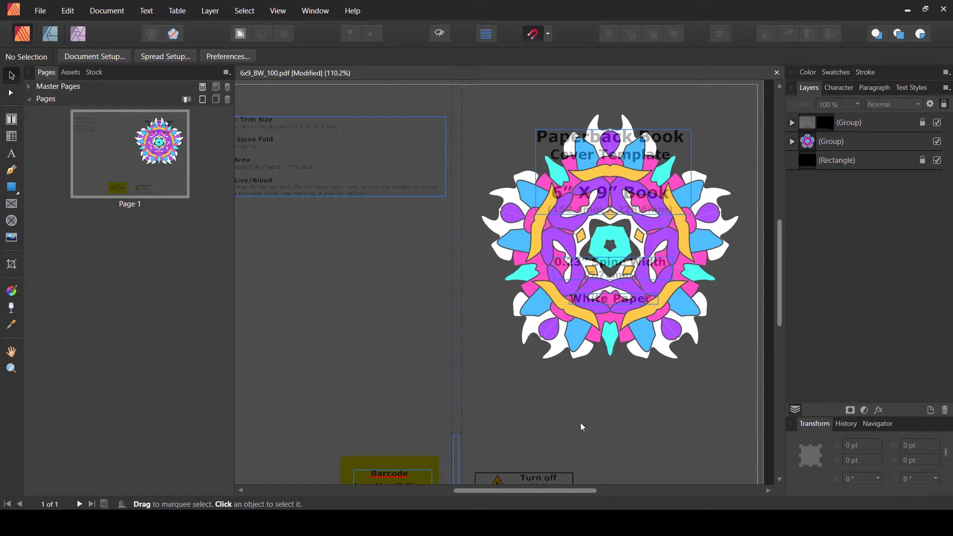
scroll(695, 384, "down", 3)
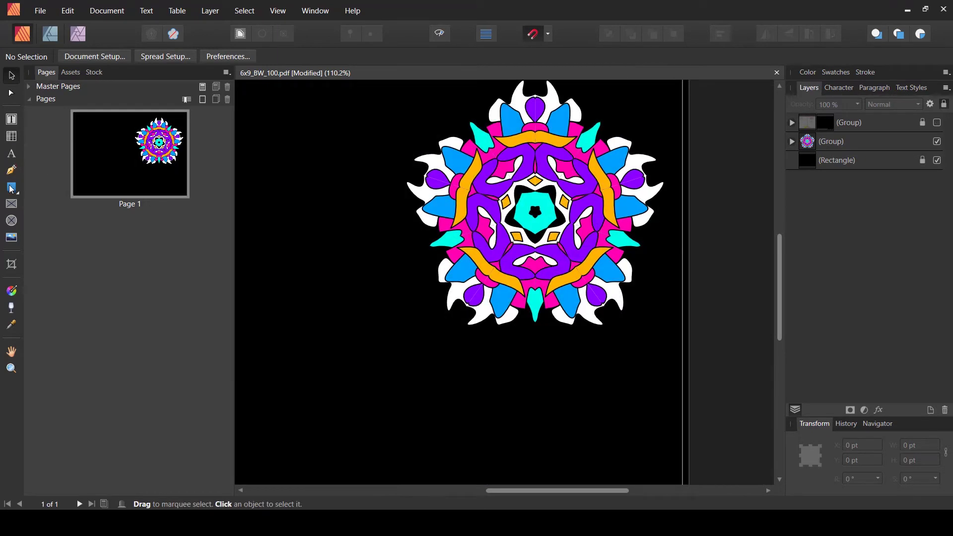
left_click(11, 156)
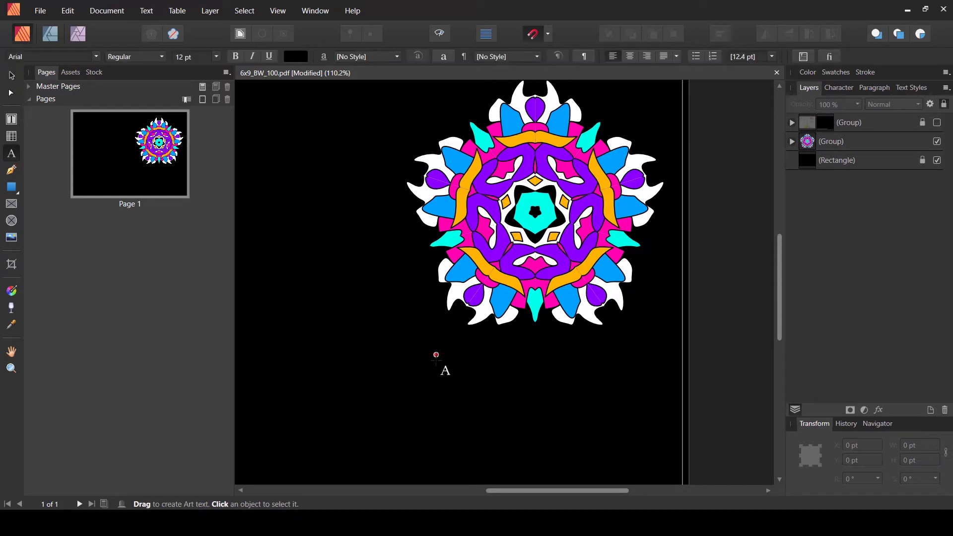
left_click(438, 362)
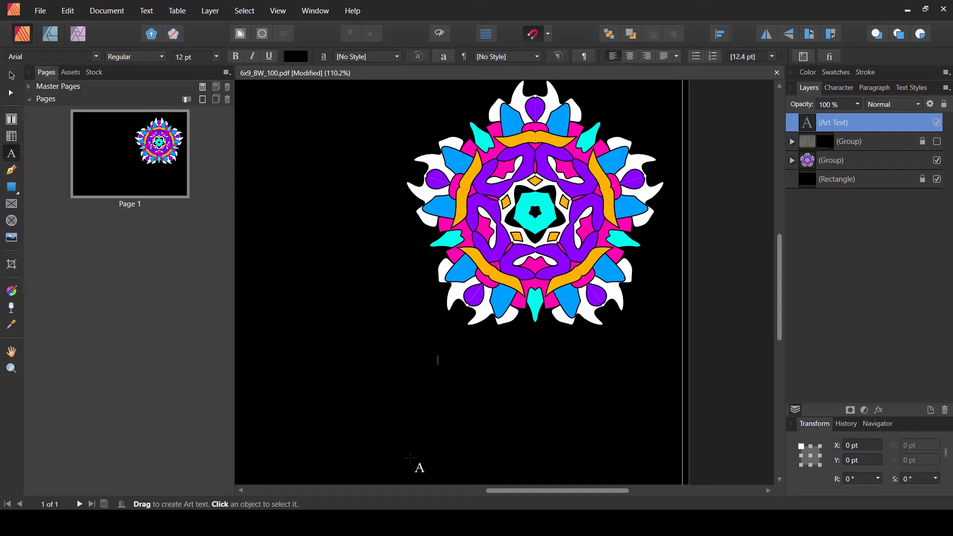
key("Escape")
left_click_drag(501, 351, 660, 293)
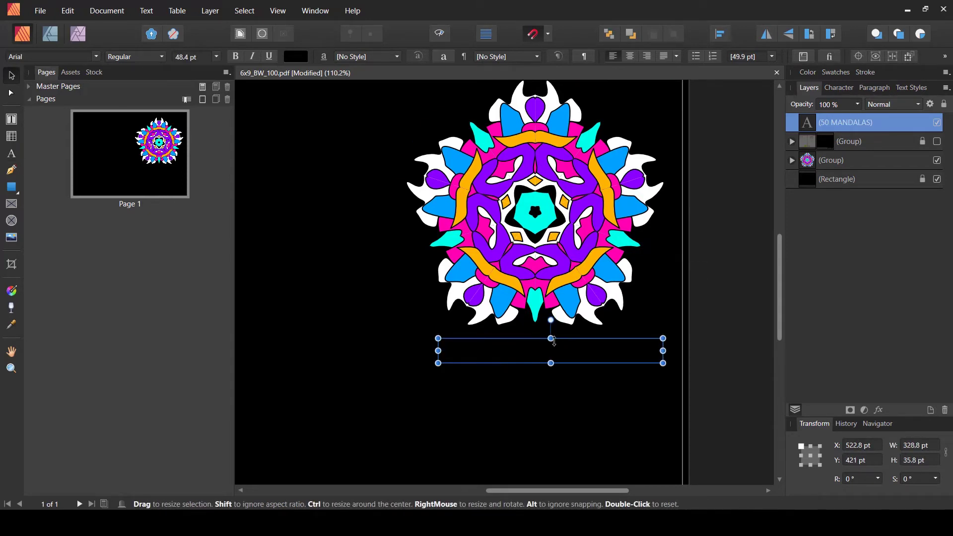
Step: Colour the "50 MANDALAS" text white and centre it beneath the mandala
left_click_drag(552, 358, 548, 361)
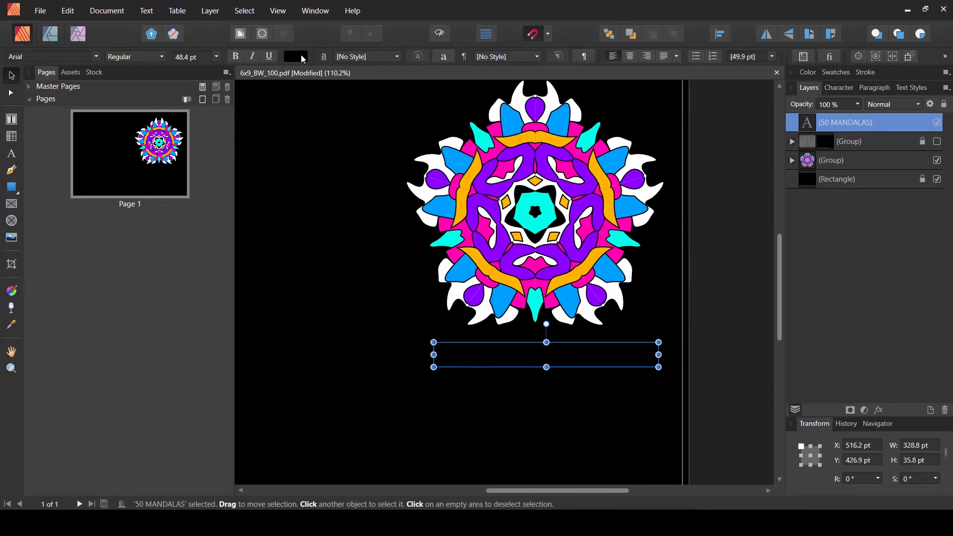
left_click(296, 57)
left_click_drag(283, 145, 270, 231)
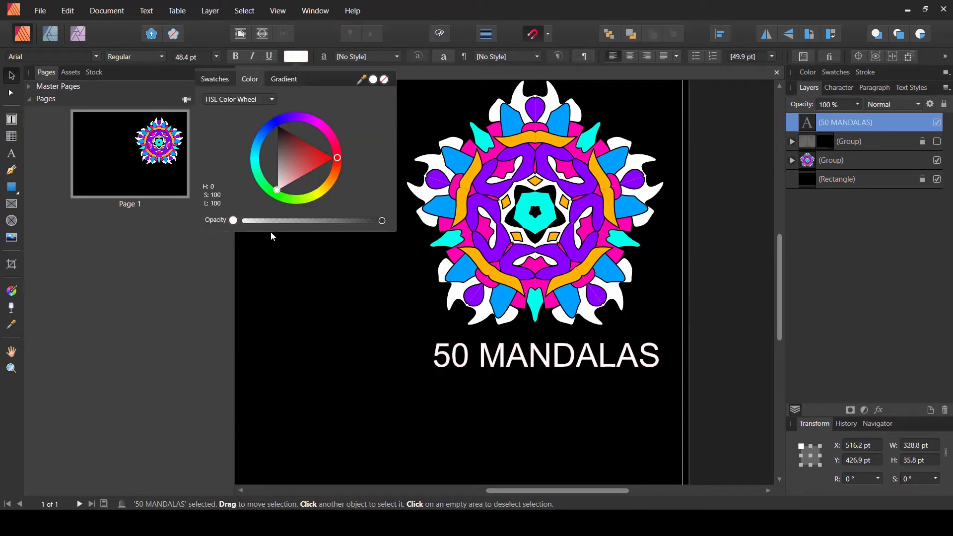
left_click_drag(606, 361, 596, 366)
Step: Show the template group and change the "50 MANDALAS" title font to akaPosse
left_click(937, 141)
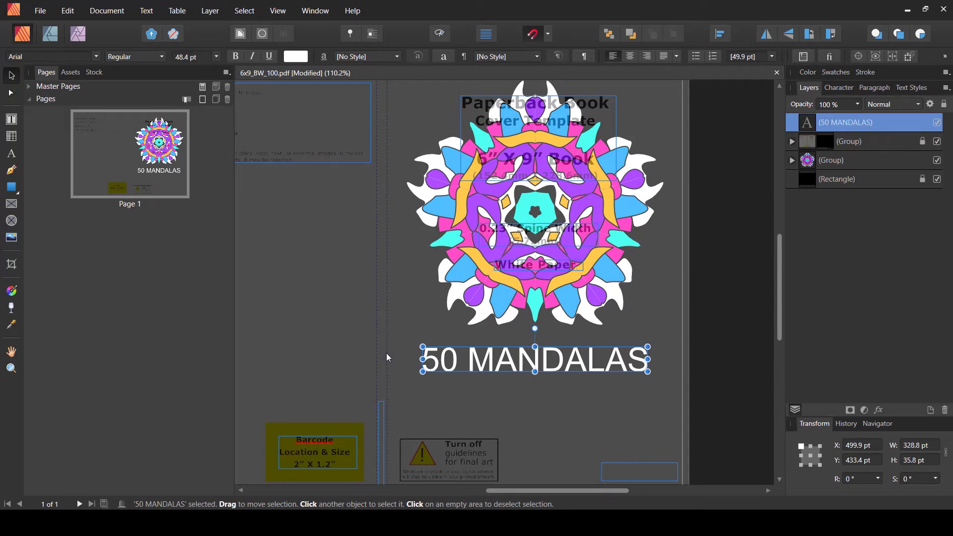
scroll(384, 378, "down", 2)
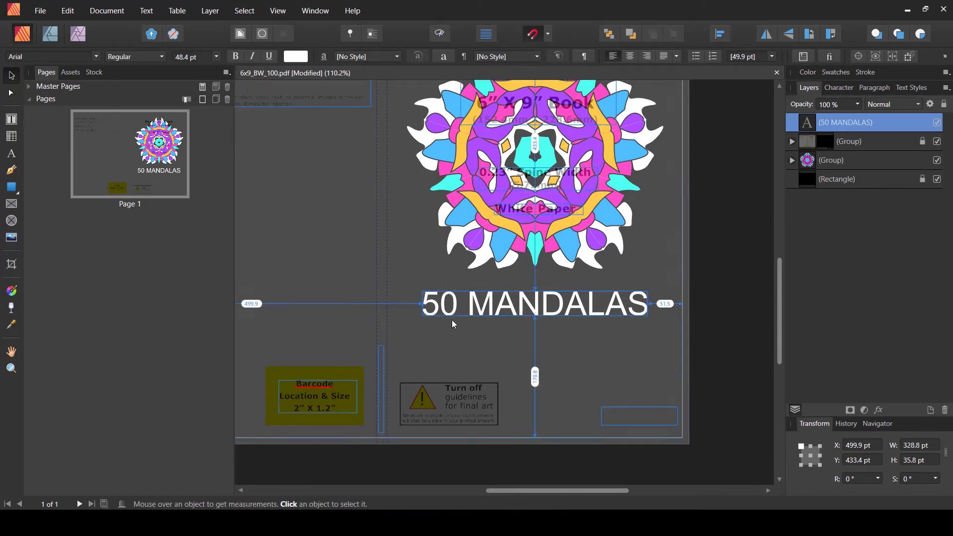
scroll(452, 320, "up", 3, "ctrl")
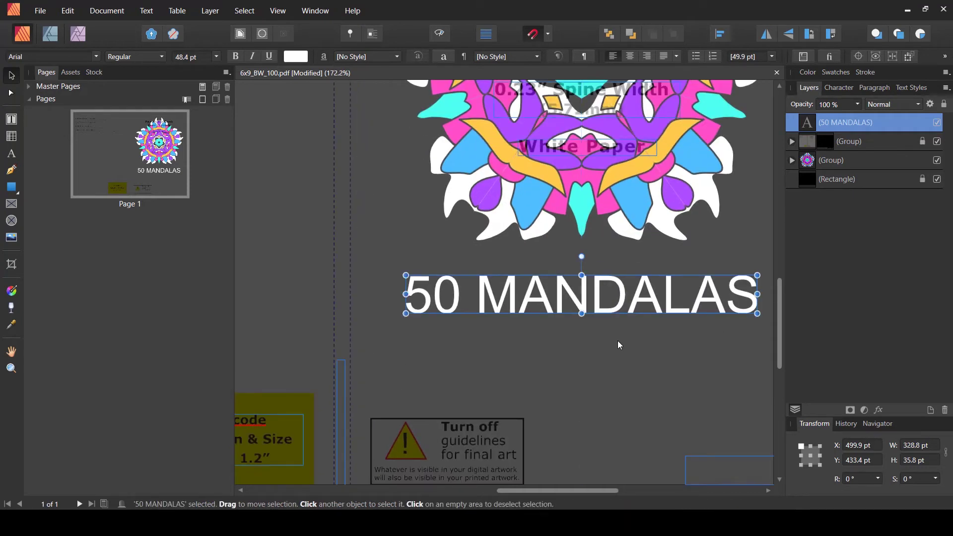
left_click_drag(618, 307, 541, 308)
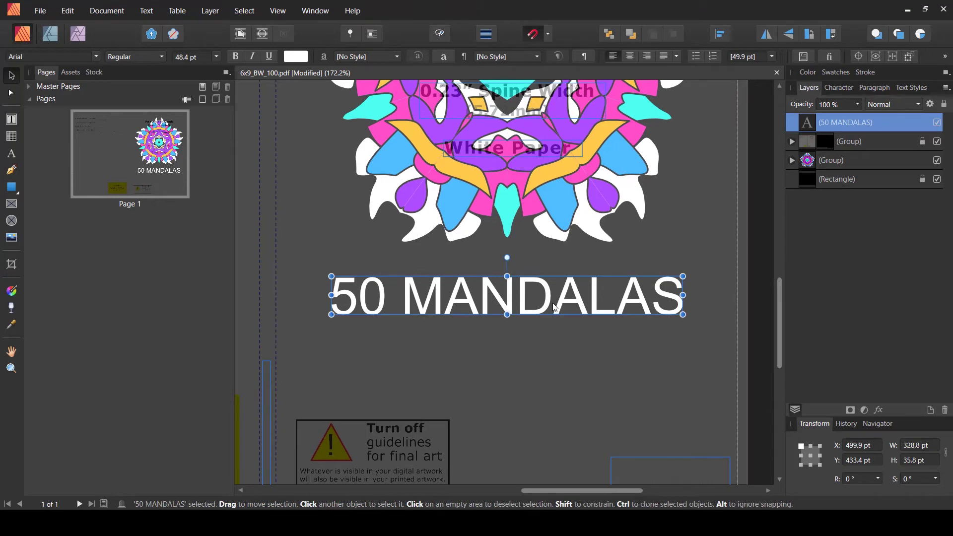
scroll(554, 308, "down", 1, "ctrl")
scroll(554, 308, "down", 1, "ctrl")
scroll(554, 308, "up", 1, "ctrl")
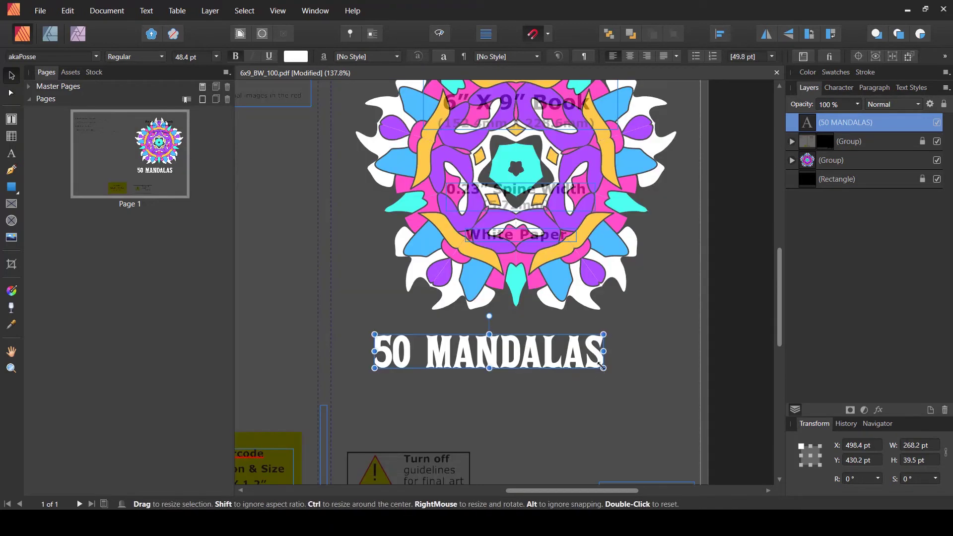
Step: Enlarge the title to 72 pt, about 399 pt wide, and centre it just below the mandala
mouse_move(603, 368)
left_mouse_down()
mouse_move(674, 406)
mouse_move(615, 367)
mouse_move(593, 367)
left_mouse_up()
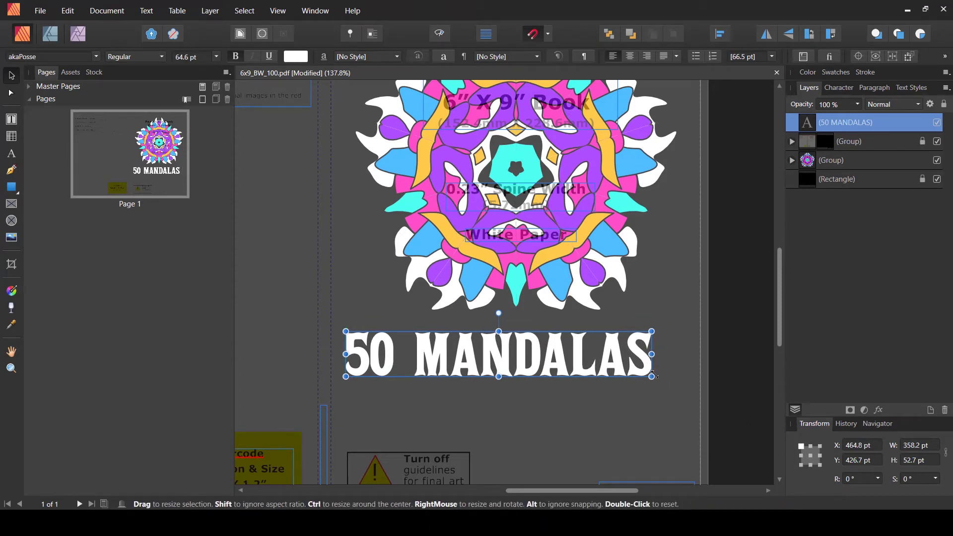
left_click_drag(657, 377, 692, 382)
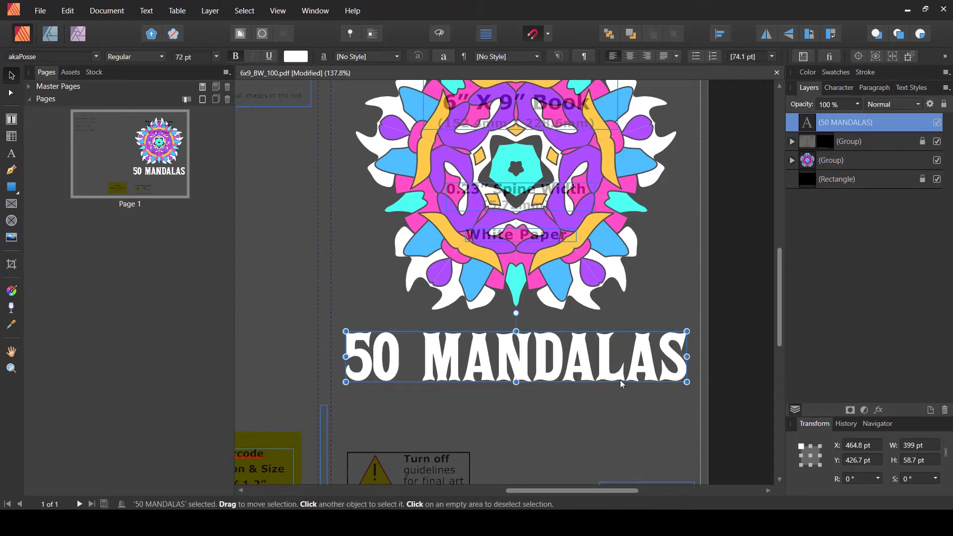
left_click_drag(601, 377, 603, 370)
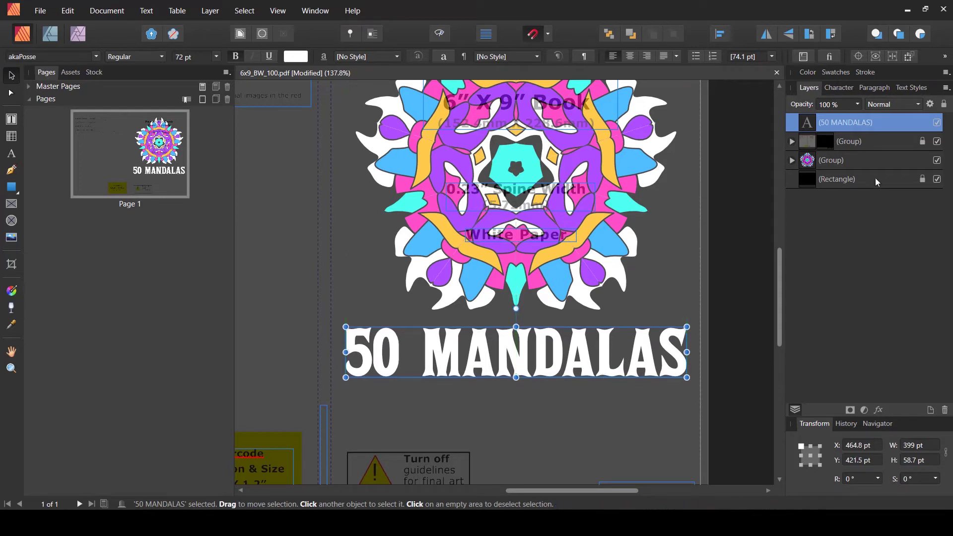
Step: Hide the template group while keeping the title visible, and clear the selection
left_click(937, 122)
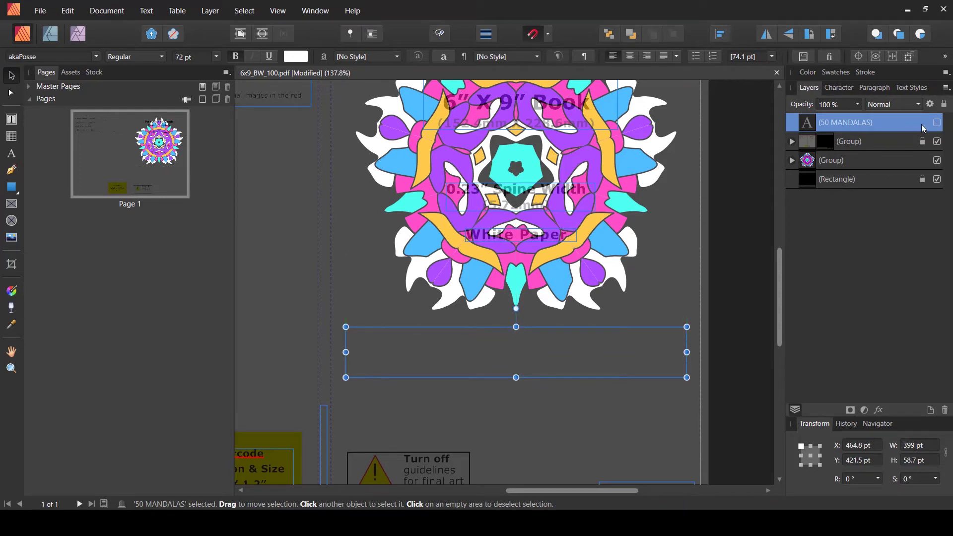
left_click(937, 123)
left_click(937, 141)
left_click(702, 259)
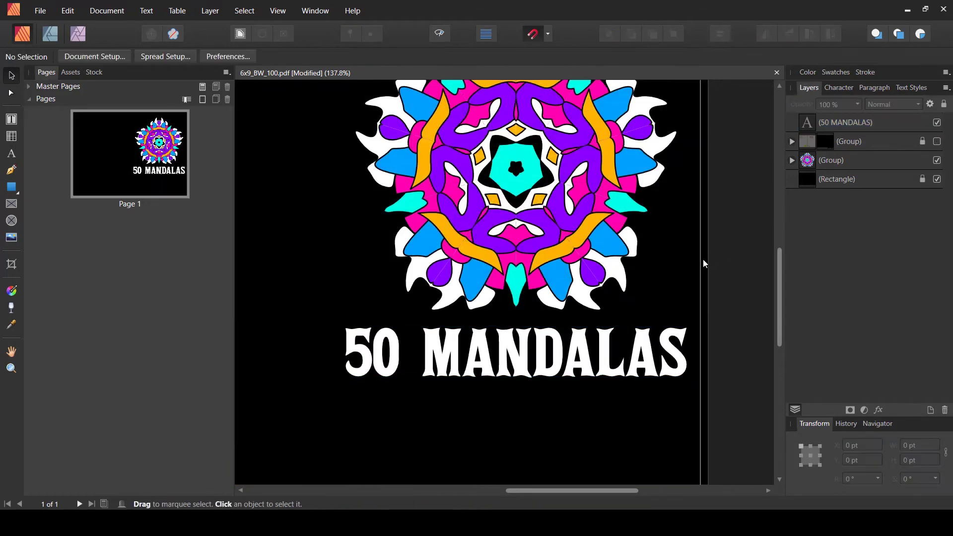
Step: Duplicate the "50 MANDALAS" title text on the front cover
scroll(685, 261, "down", 2)
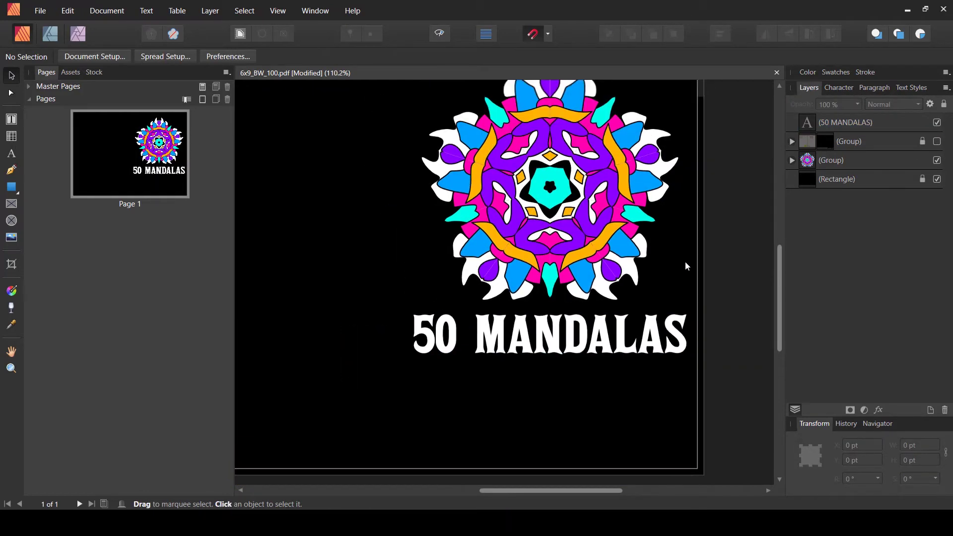
scroll(683, 325, "up", 2)
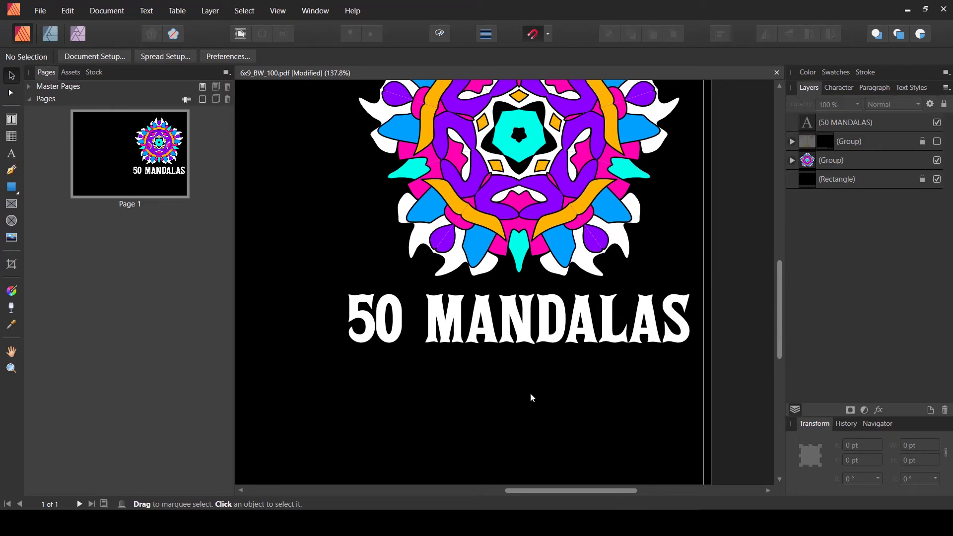
scroll(538, 382, "down", 1)
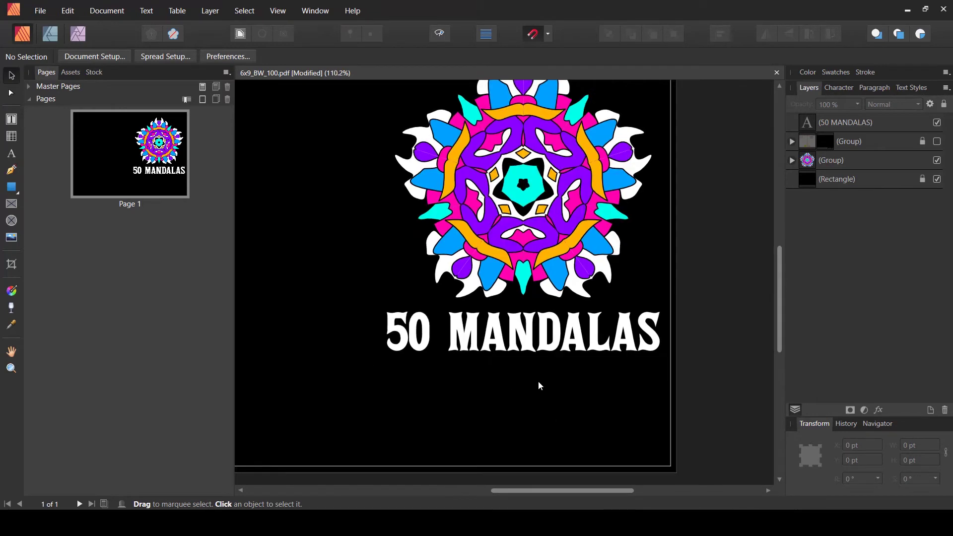
scroll(538, 381, "up", 1)
scroll(498, 342, "up", 1)
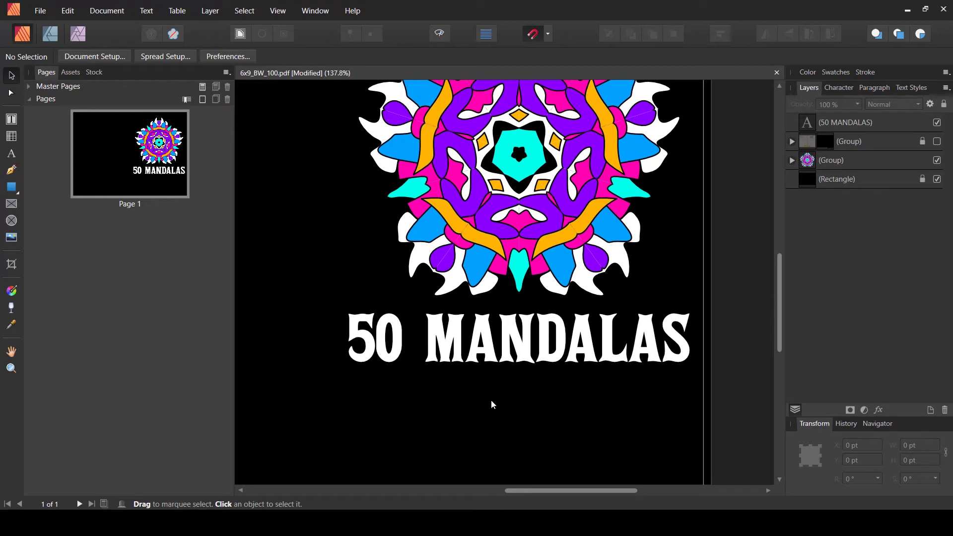
left_click(527, 348)
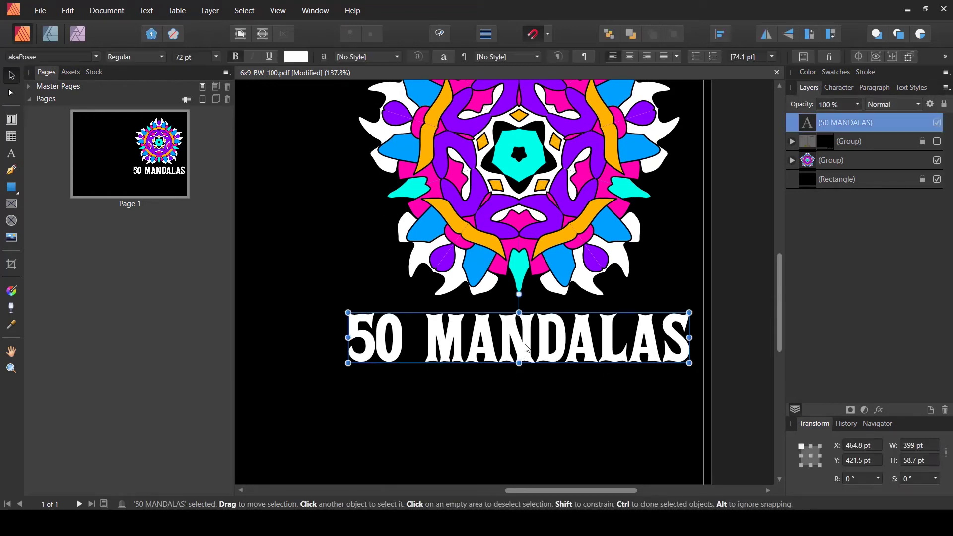
scroll(523, 347, "down", 2)
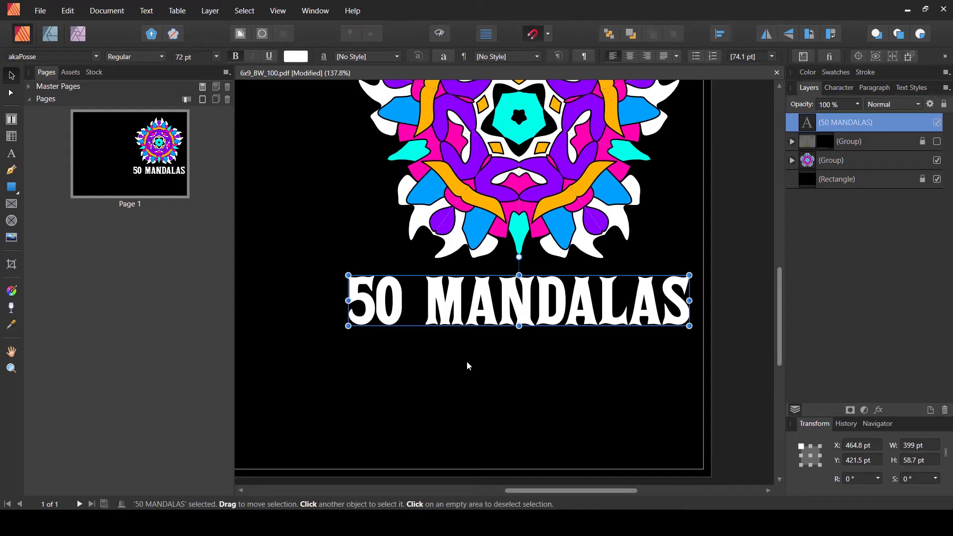
key("ctrl+j")
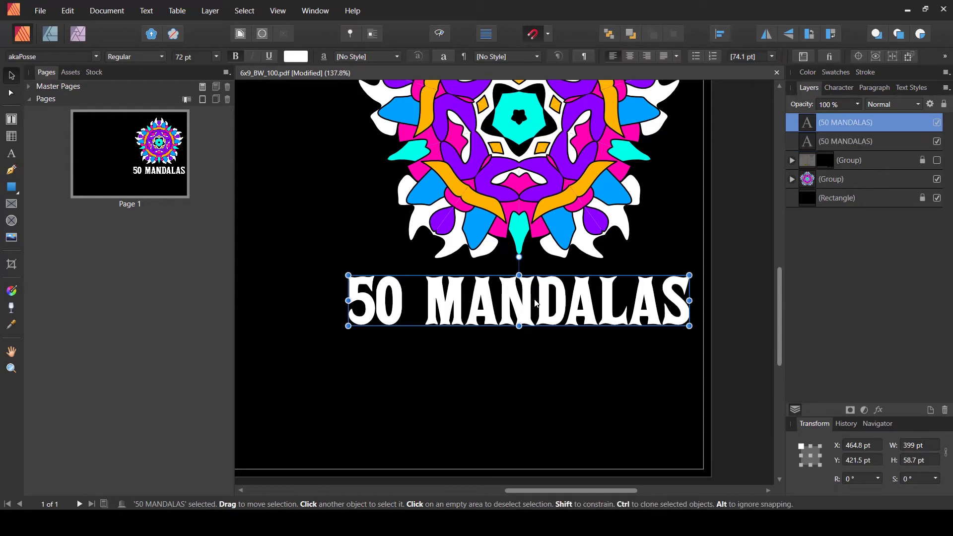
Step: Place the duplicated title below "50 MANDALAS", reword it as "COLORING BOOK" and set it in the Answer font at 37.3 pt
left_click_drag(536, 299, 534, 358)
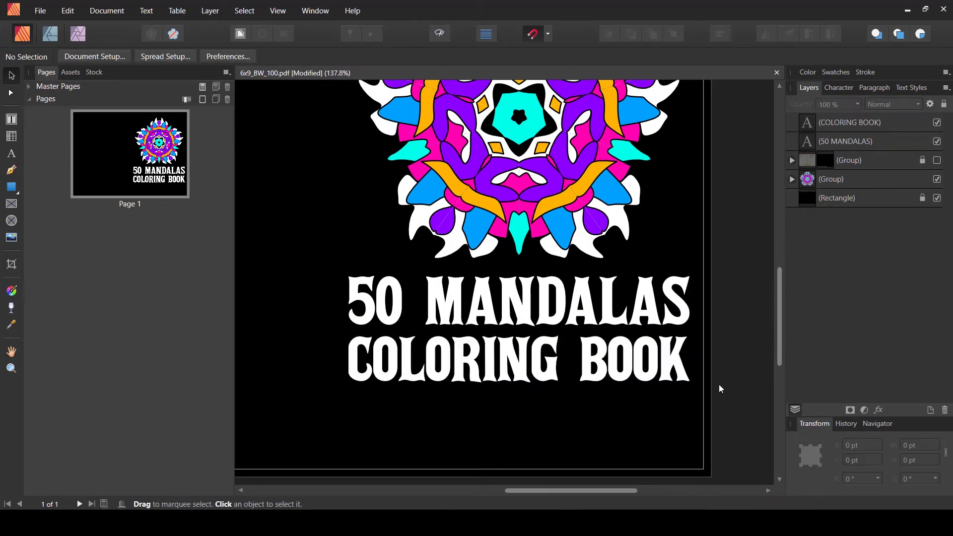
scroll(639, 390, "up", 2)
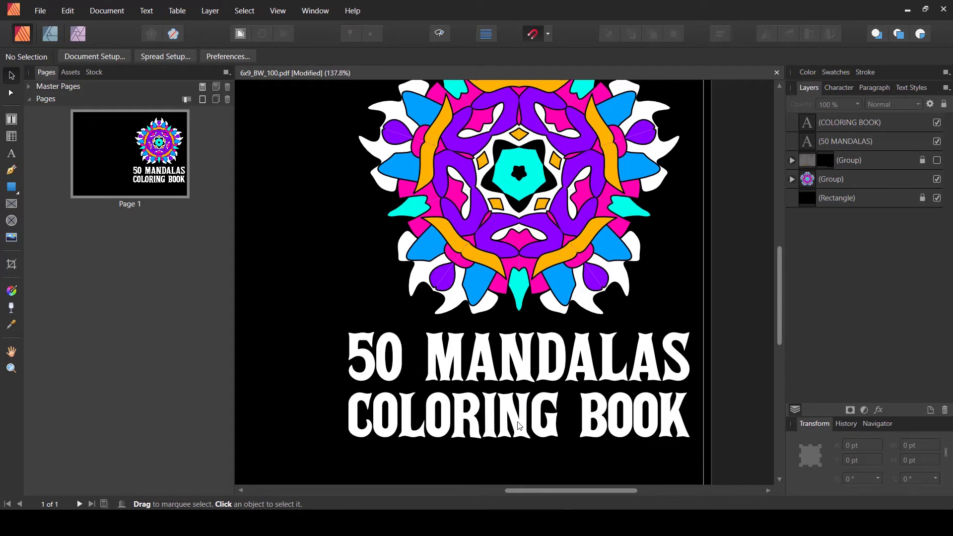
scroll(526, 415, "down", 3)
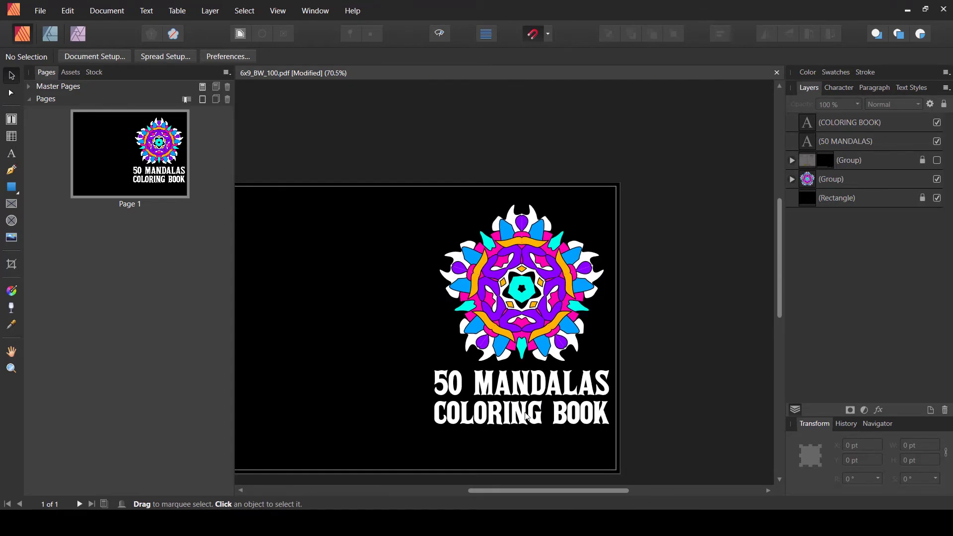
scroll(523, 432, "up", 3)
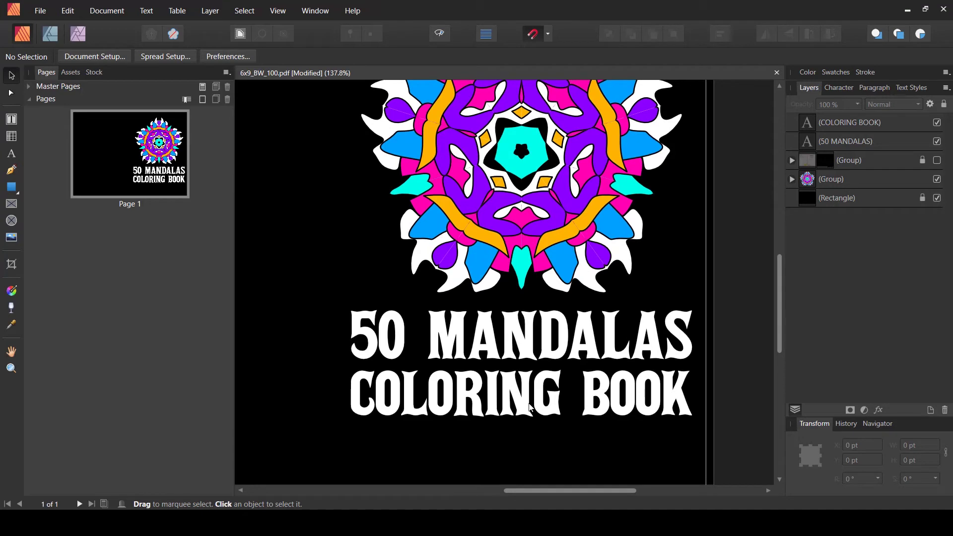
key("ctrl+z")
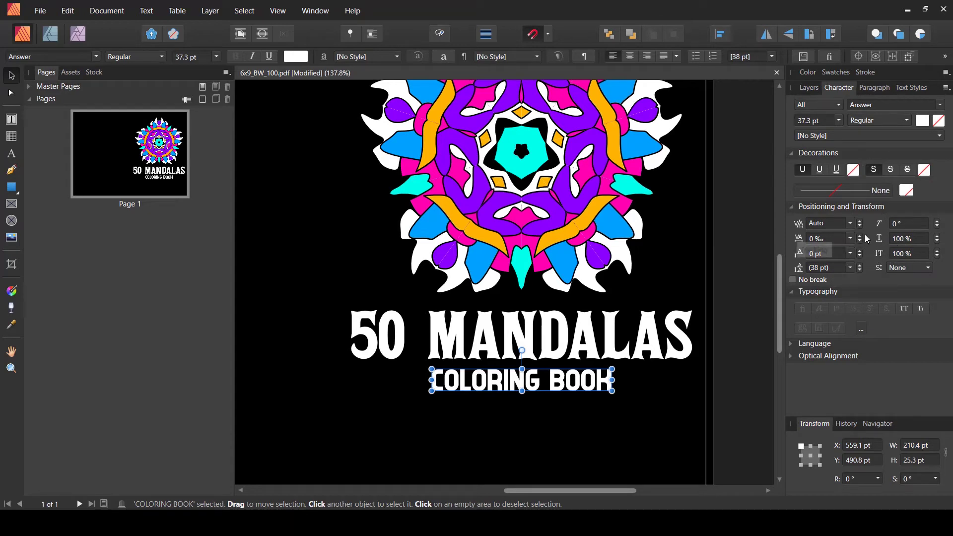
Step: Set the "COLORING BOOK" tracking to 136 ‰ and centre the text beneath the "50 MANDALAS" title
left_click(851, 238)
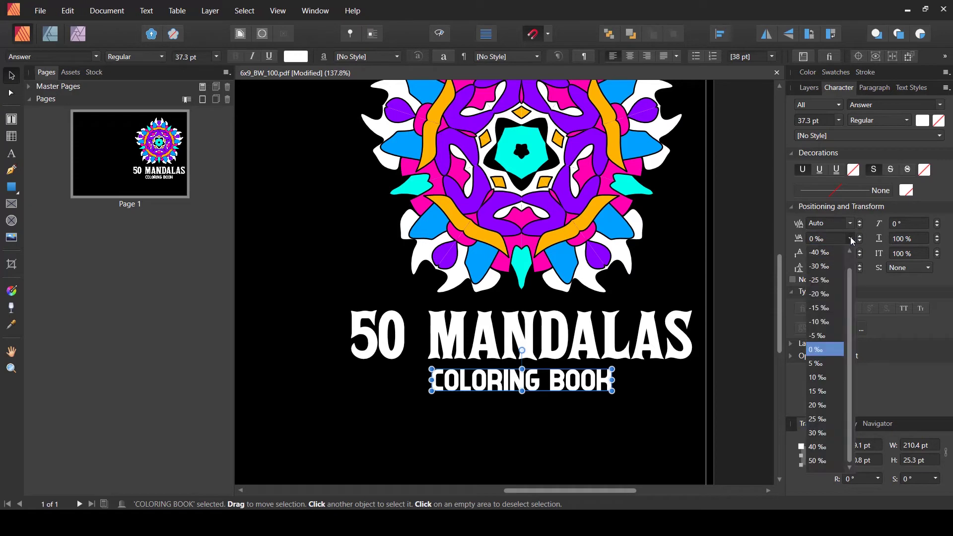
left_click(825, 462)
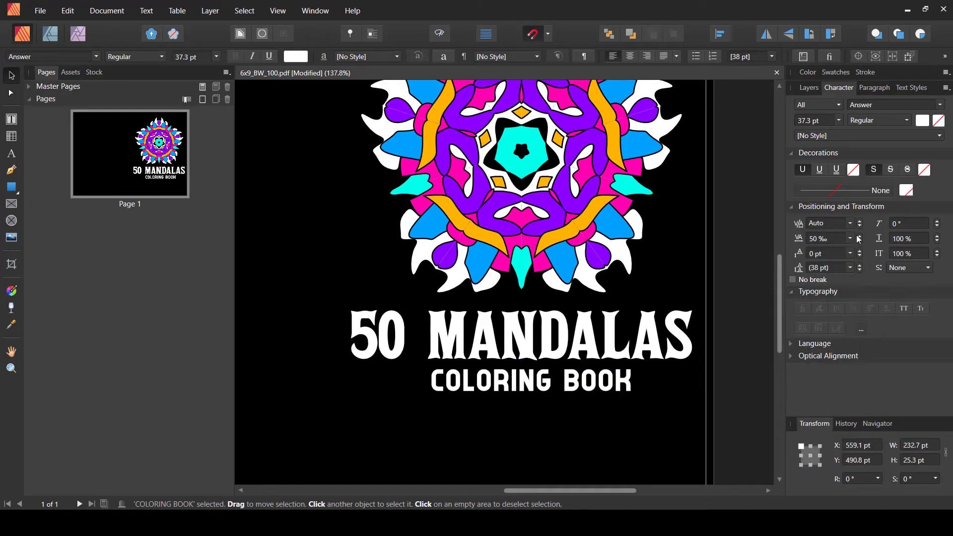
left_click_drag(860, 237, 860, 238)
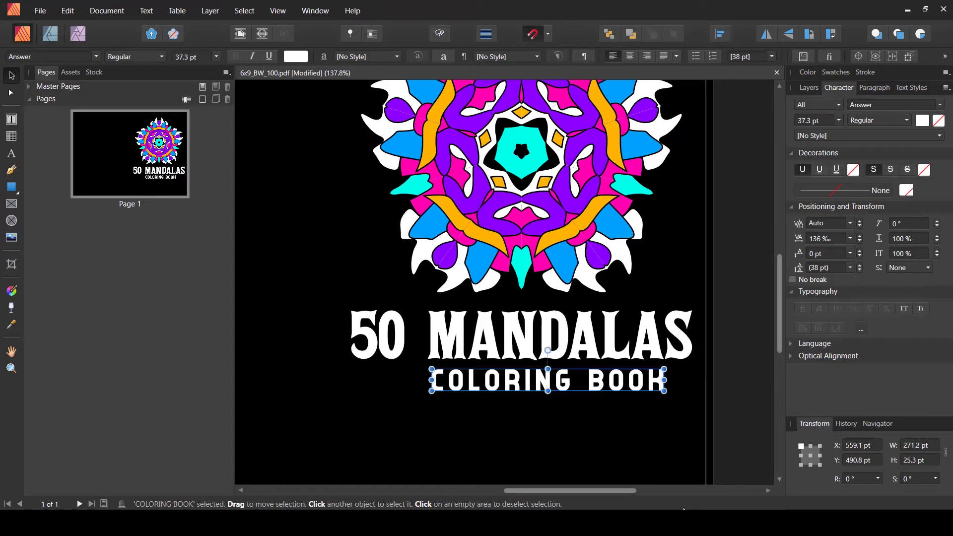
left_click_drag(583, 380, 557, 378)
left_click(554, 426)
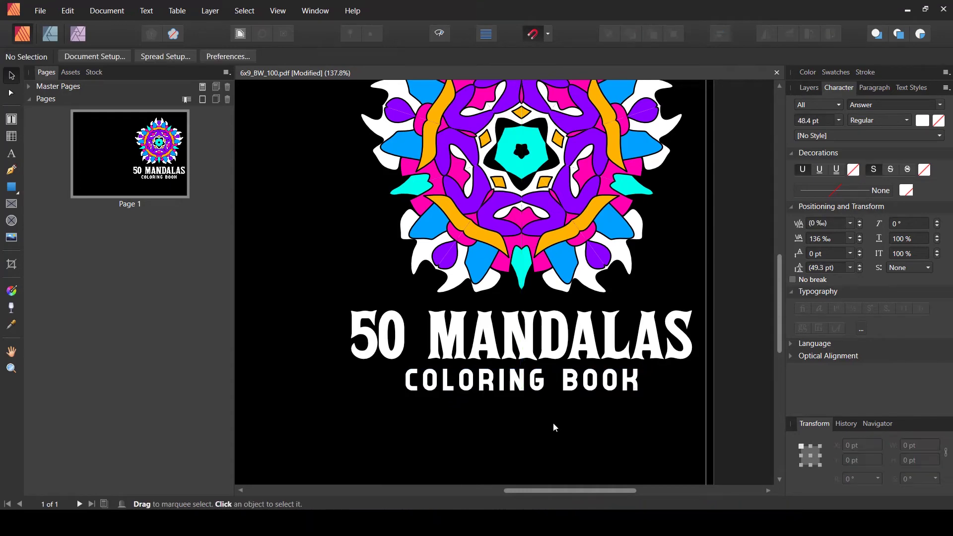
Step: Recolour the "COLORING BOOK" subtitle orange
scroll(628, 275, "down", 4)
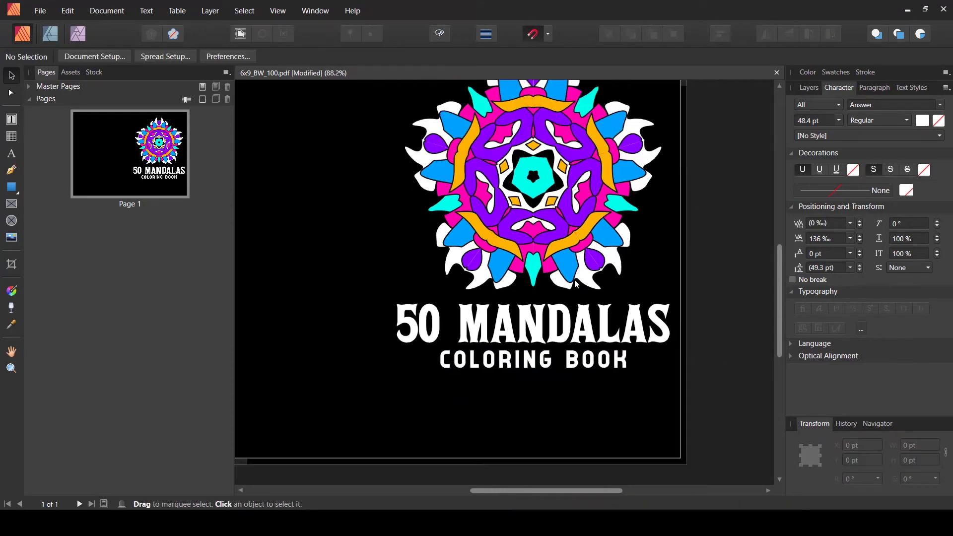
scroll(573, 338, "up", 4)
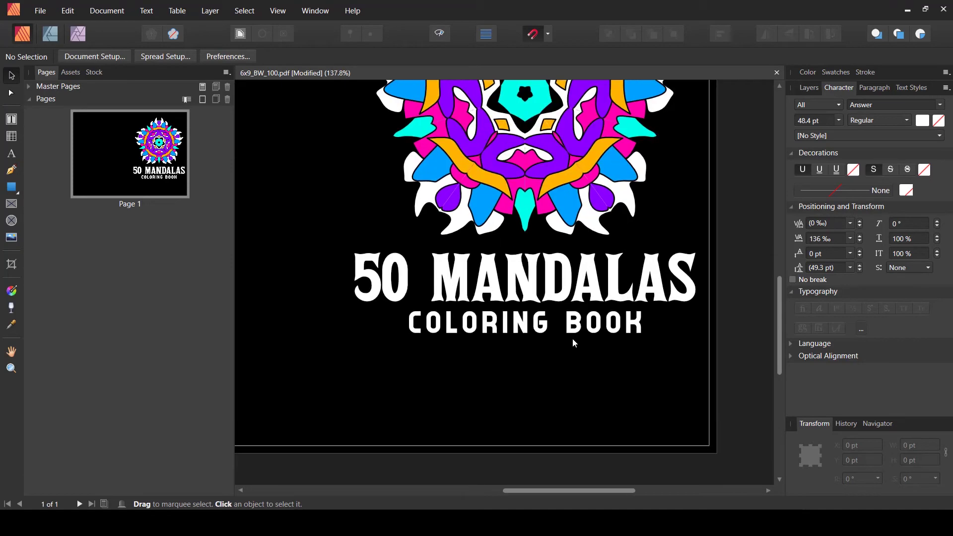
left_click(495, 330)
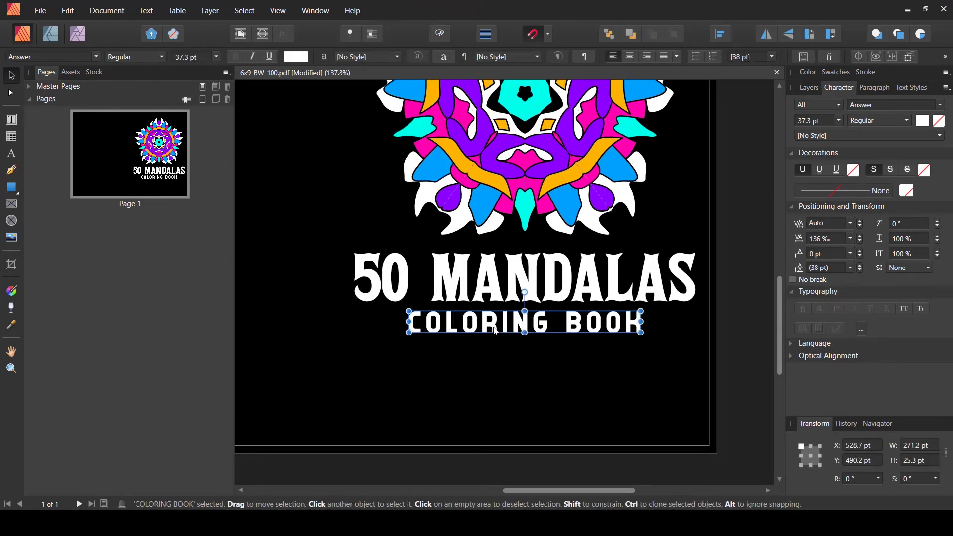
scroll(537, 372, "up", 2)
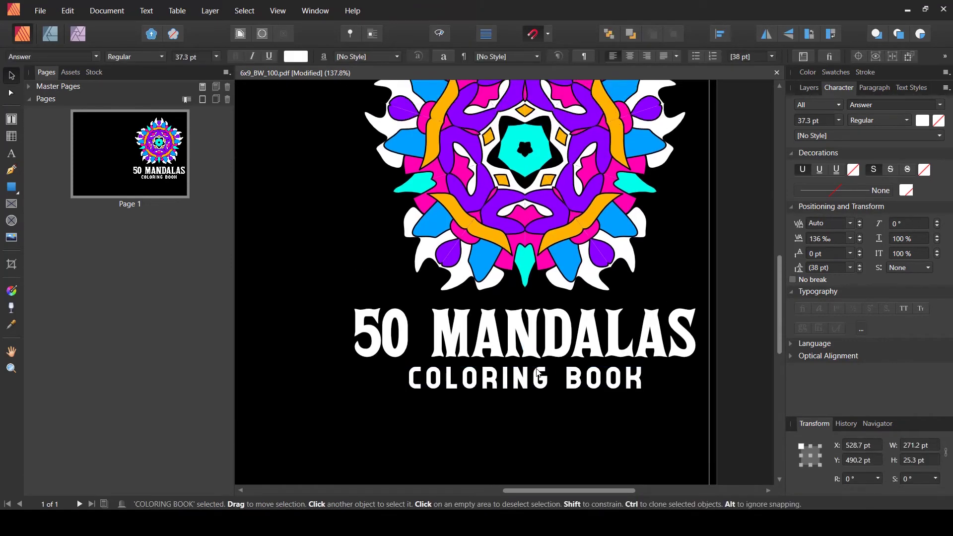
left_click(574, 406)
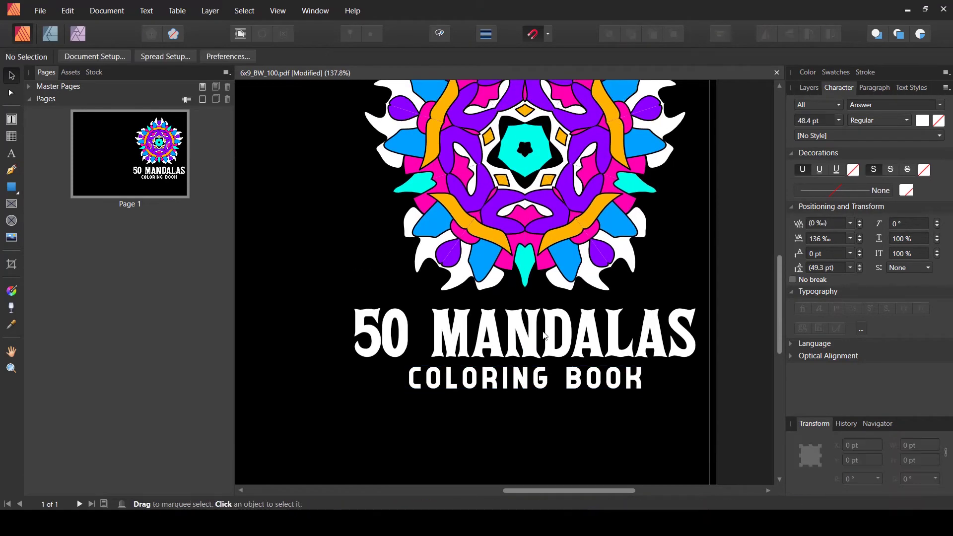
left_click(518, 388)
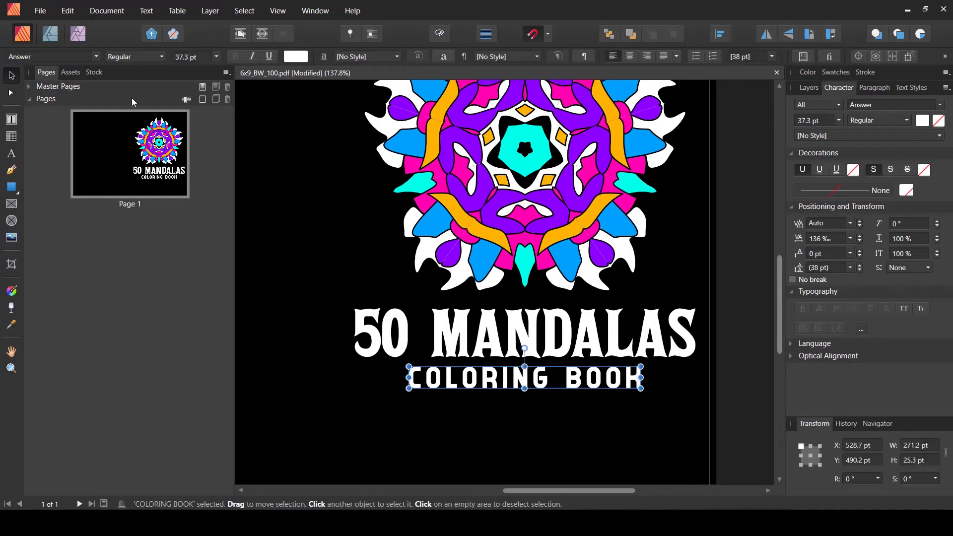
left_click(294, 57)
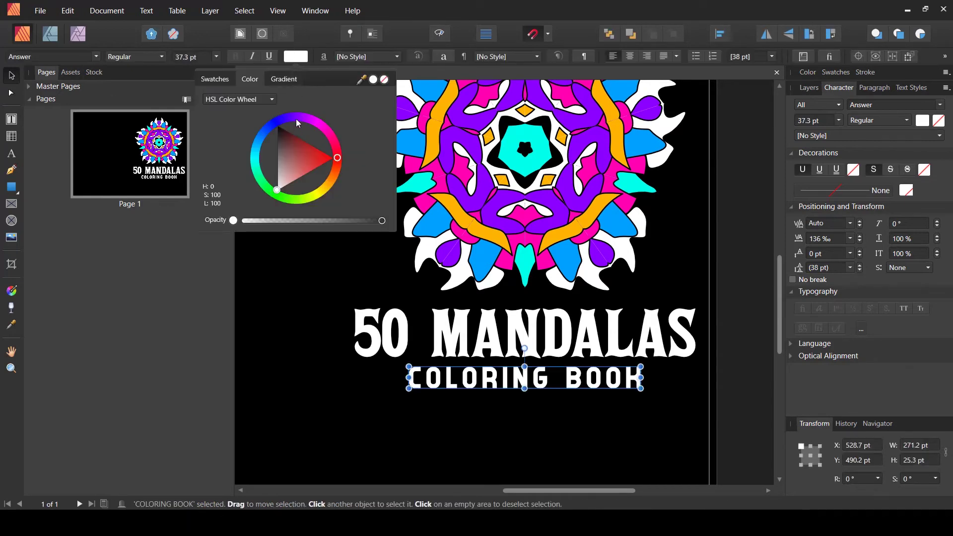
mouse_move(296, 120)
left_mouse_down()
mouse_move(324, 117)
mouse_move(320, 128)
mouse_move(334, 133)
mouse_move(331, 117)
mouse_move(337, 166)
mouse_move(327, 191)
mouse_move(338, 191)
left_mouse_up()
Step: Fill the "50 MANDALAS" title with solid magenta-pink at H 317, S 100, L 50
left_click(587, 337)
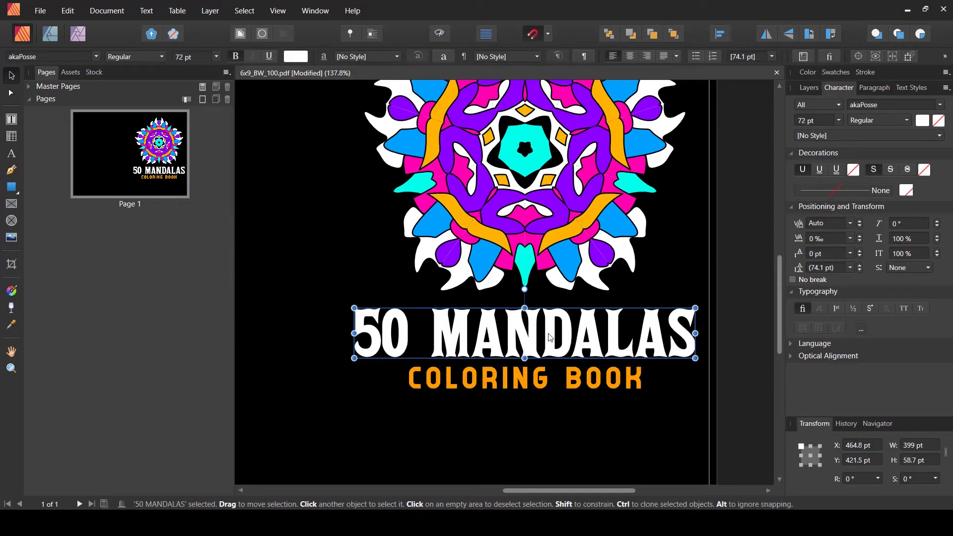
left_click(295, 56)
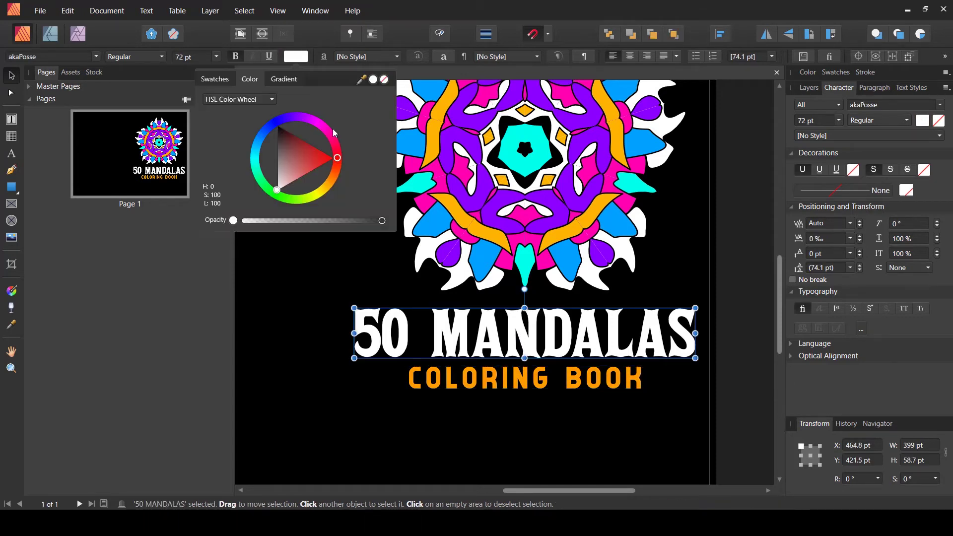
left_click(309, 160)
left_click_drag(340, 155, 333, 123)
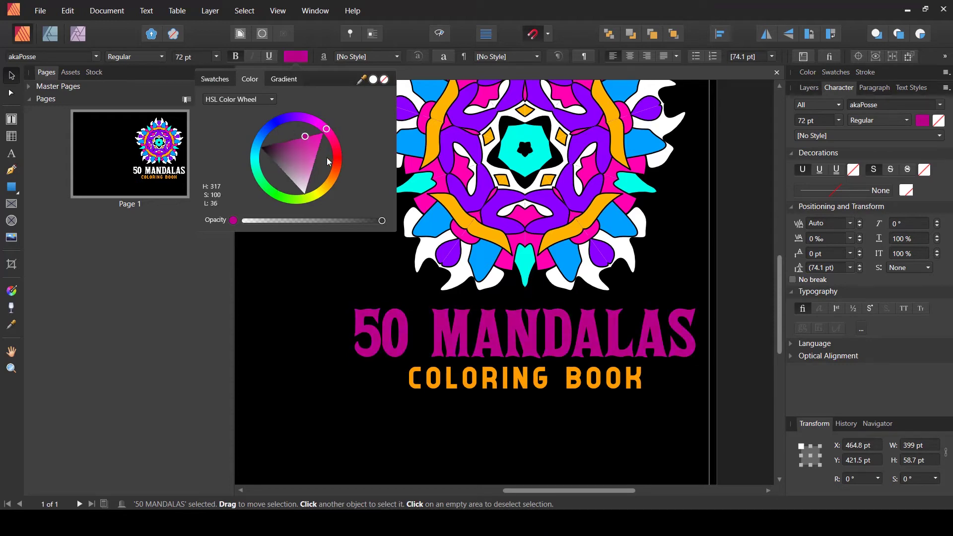
mouse_move(326, 157)
left_mouse_down()
mouse_move(328, 135)
mouse_move(337, 197)
mouse_move(365, 117)
left_mouse_up()
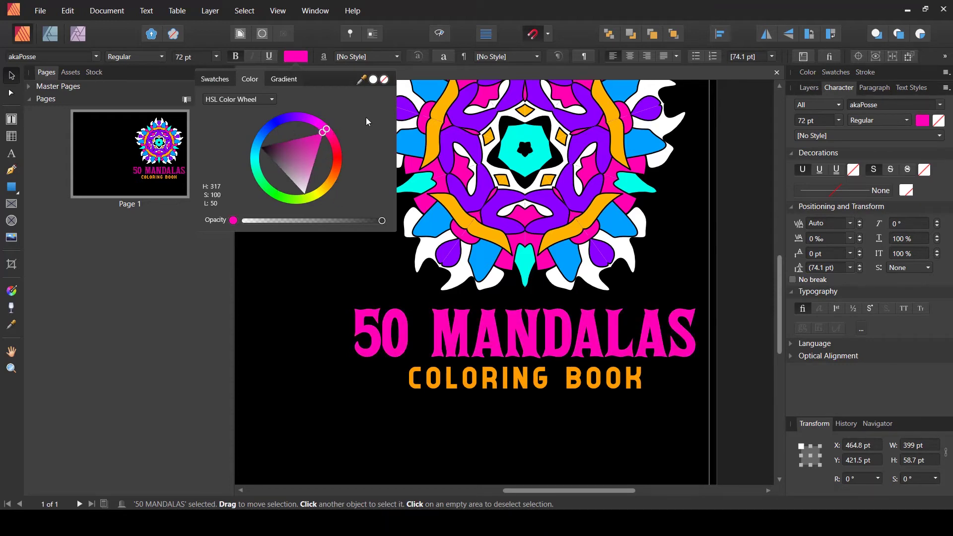
Step: Change the "50 MANDALAS" fill to a two-stop linear gradient running from cyan to magenta-pink
left_click(280, 85)
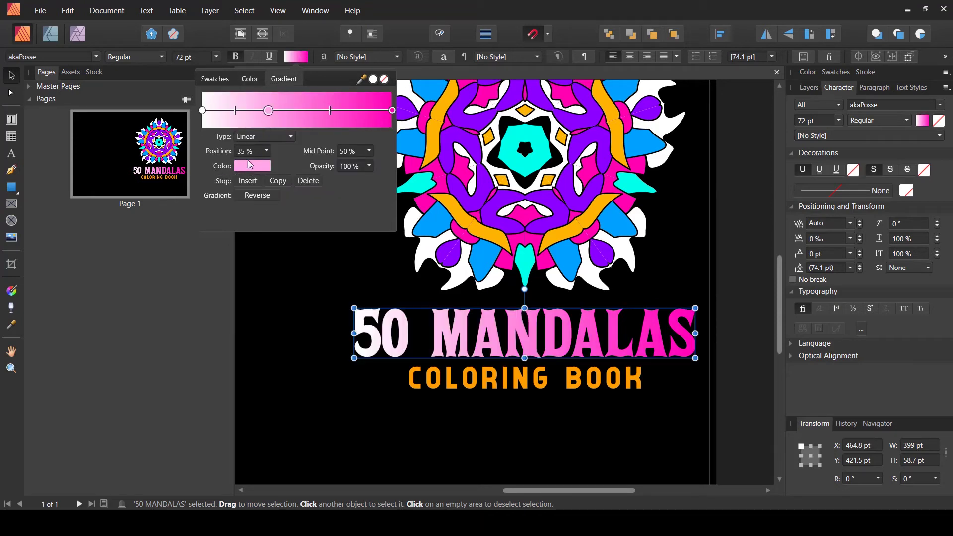
left_click_drag(268, 110, 253, 172)
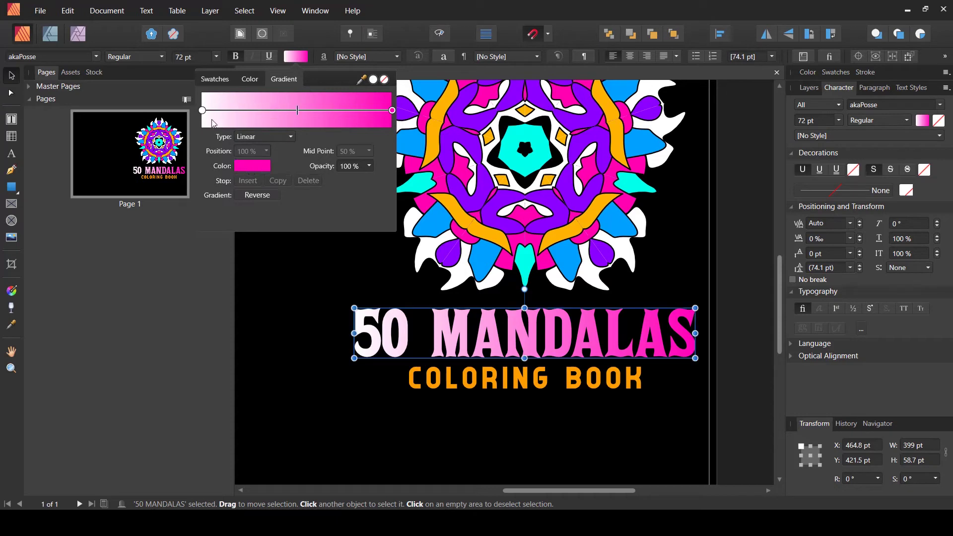
left_click(202, 110)
left_click(243, 168)
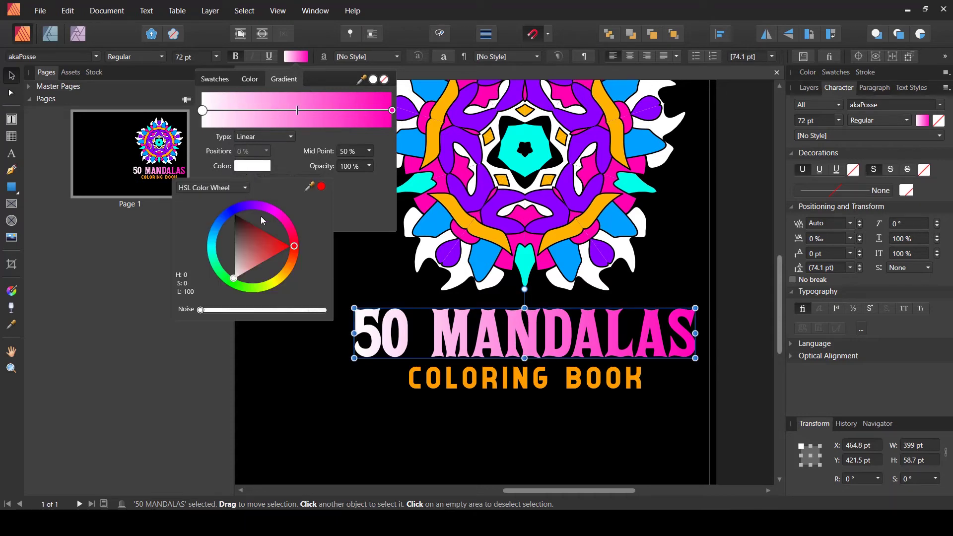
left_click(215, 254)
left_click_drag(215, 254, 213, 242)
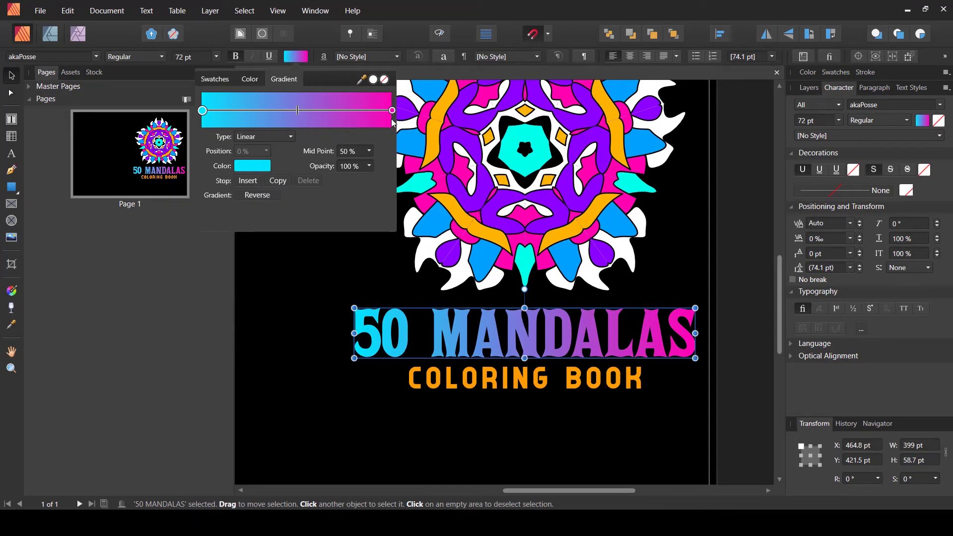
left_click(296, 58)
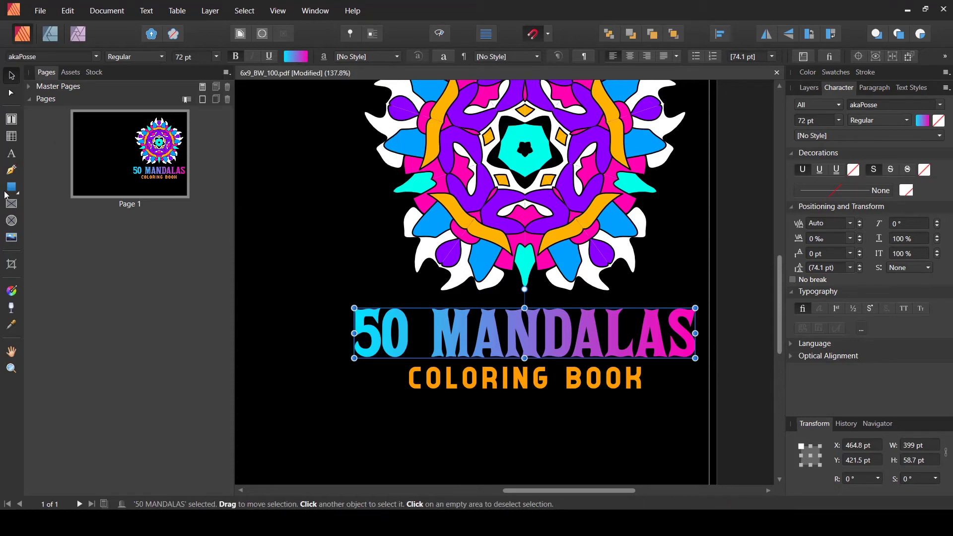
Step: Redirect the title's gradient to run vertically, with cyan above and magenta below, and clear the selection
left_click(12, 291)
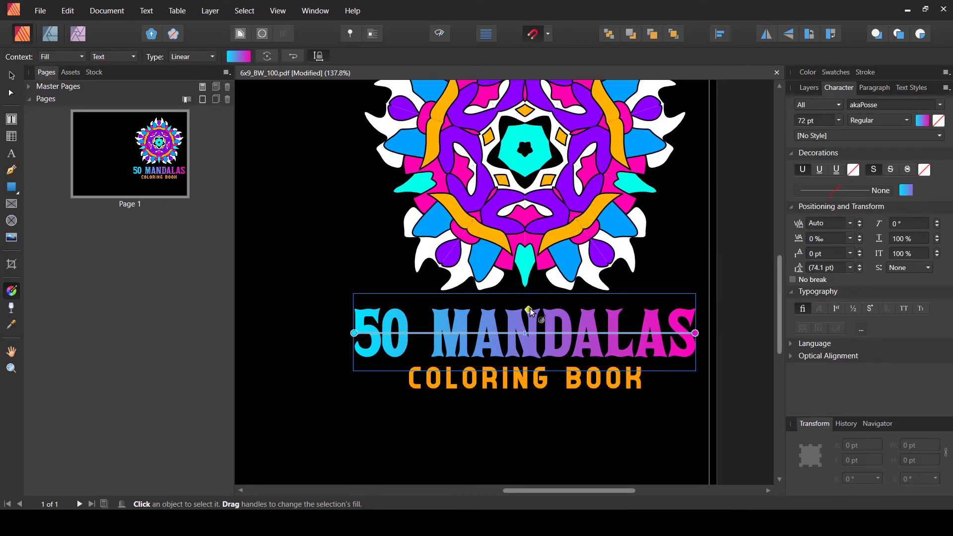
left_click_drag(530, 310, 530, 362)
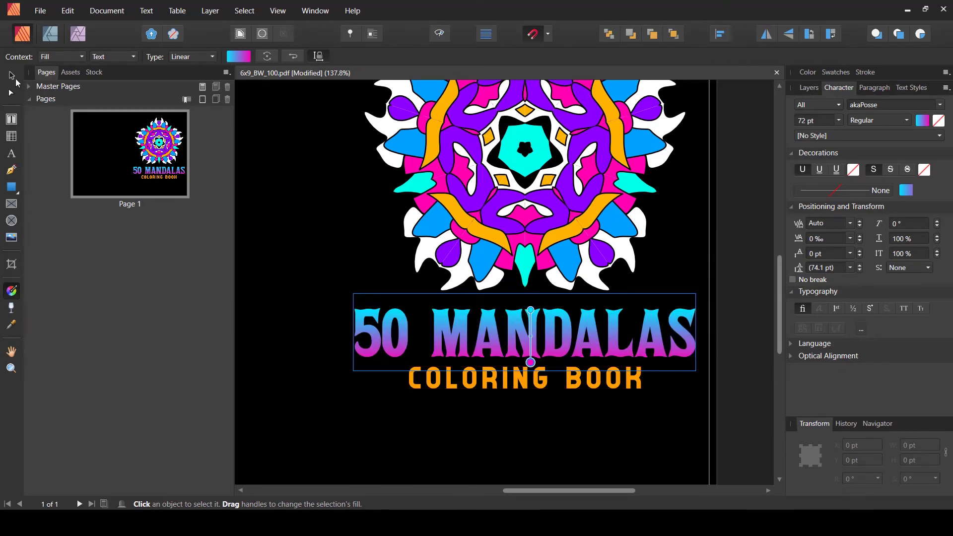
left_click(14, 77)
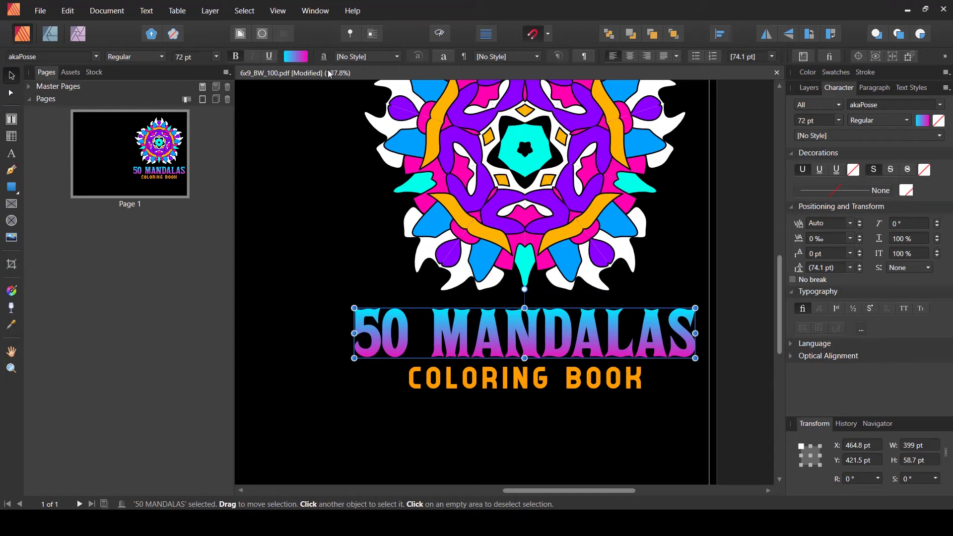
left_click(528, 424)
Step: Toggle the template group's visibility to check the whole cover against the guides, leaving the template hidden
left_click(566, 323)
left_click(807, 88)
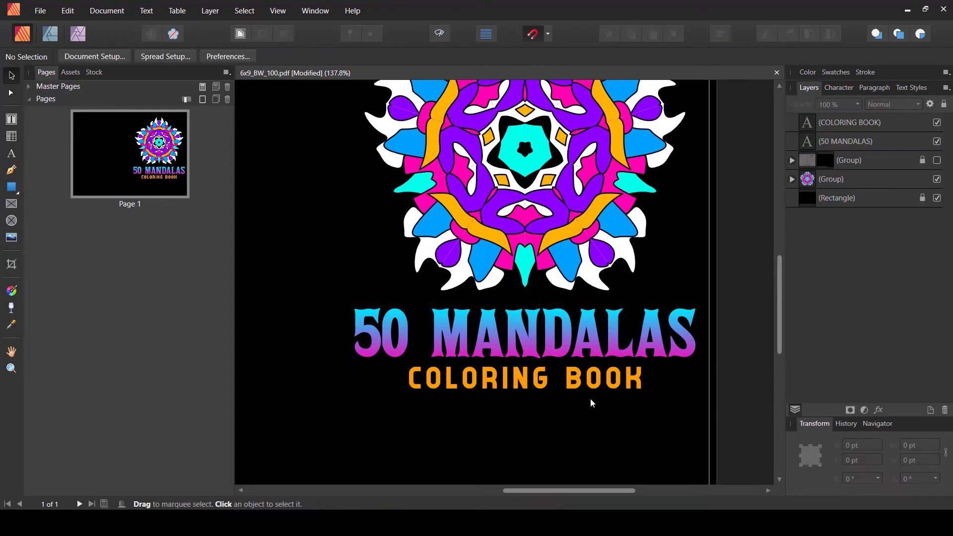
scroll(590, 398, "down", 3)
scroll(592, 401, "up", 2)
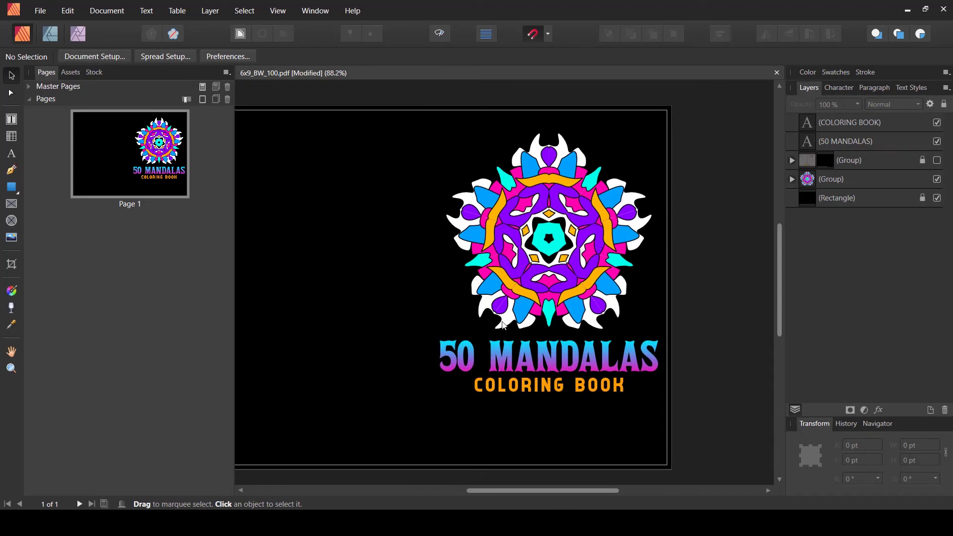
left_click_drag(483, 312, 557, 301)
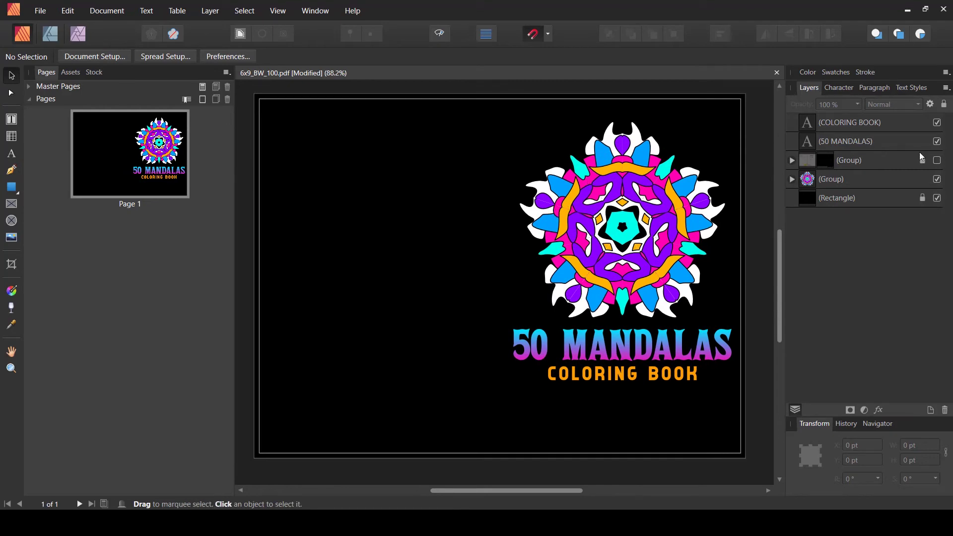
left_click(937, 160)
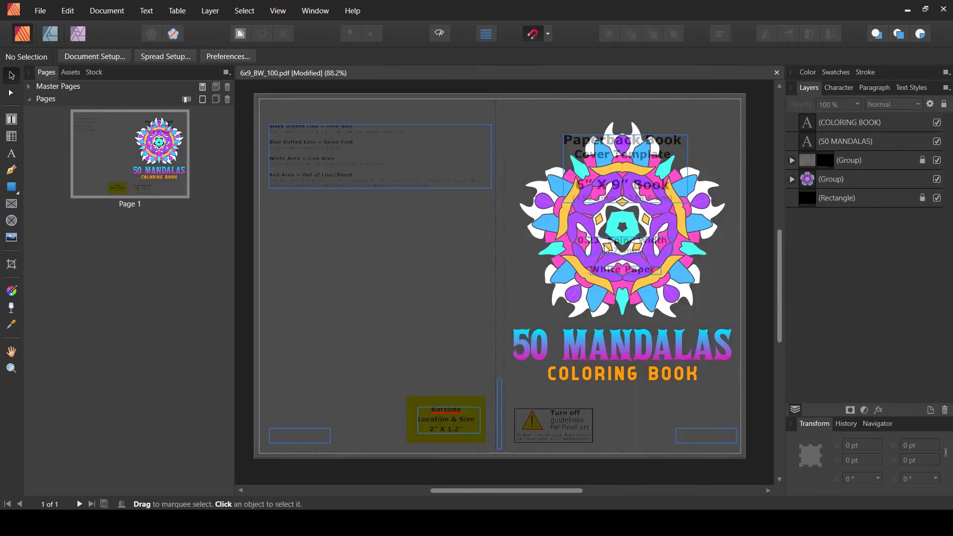
left_click(937, 160)
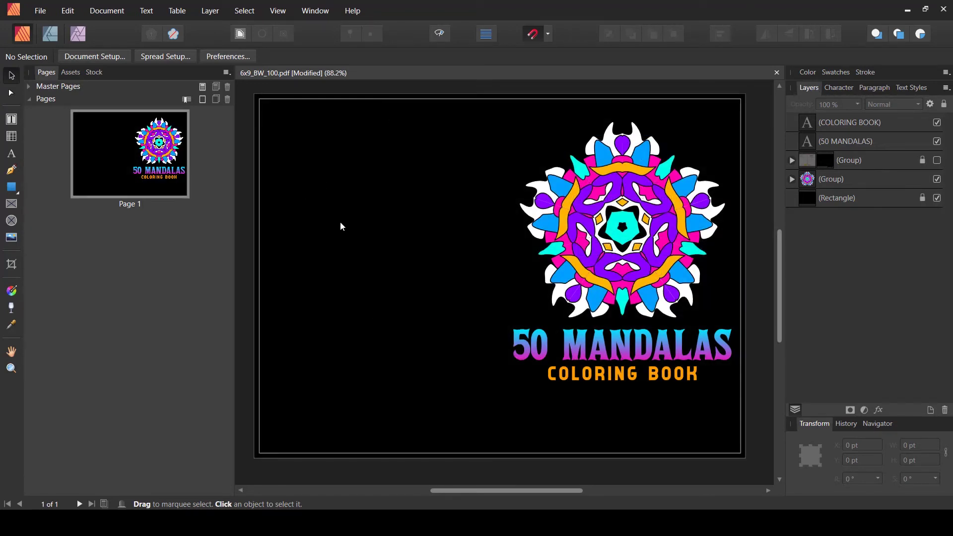
left_click(937, 159)
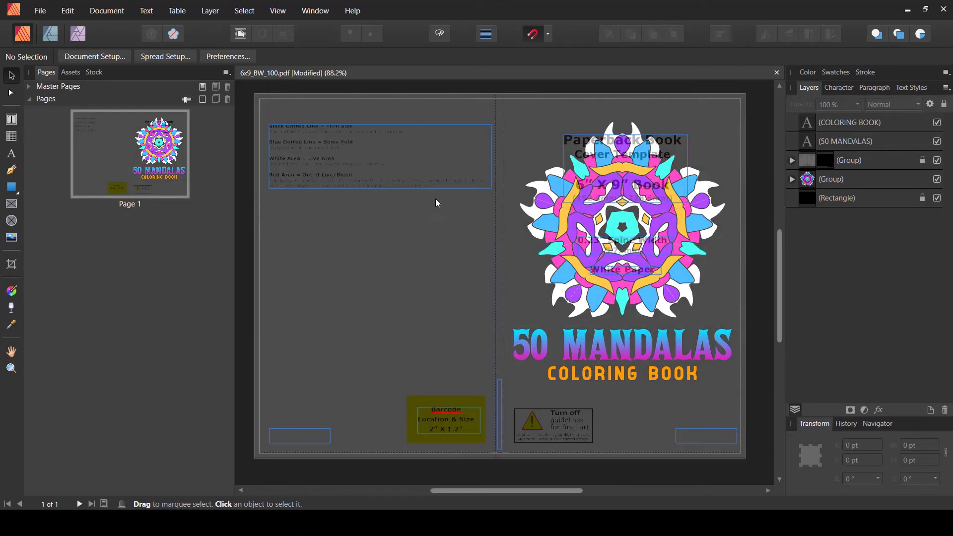
left_click(938, 161)
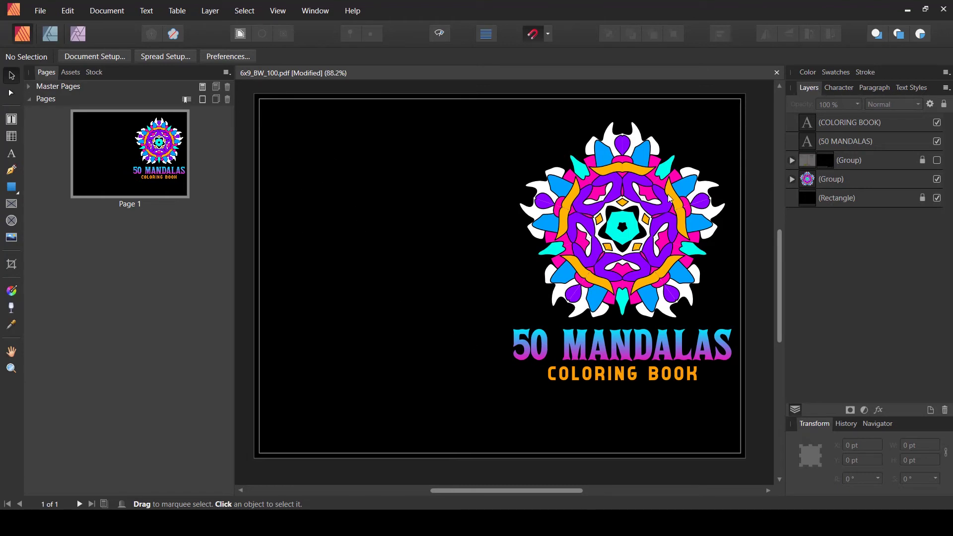
Step: Draw a text frame about 409 x 266 pt on the upper back cover, aligned to the template guides, and hide the template group again
left_click(12, 122)
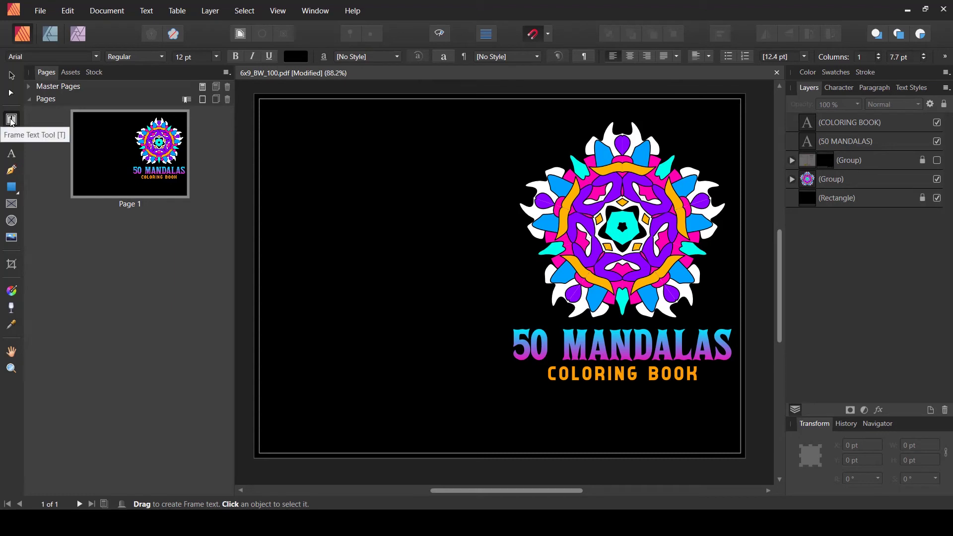
left_click_drag(278, 138, 461, 283)
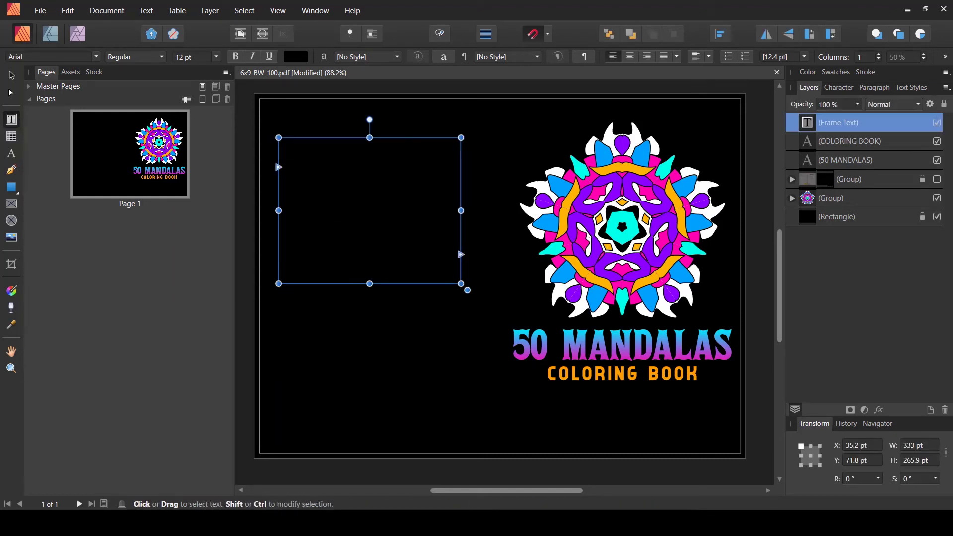
left_click(938, 180)
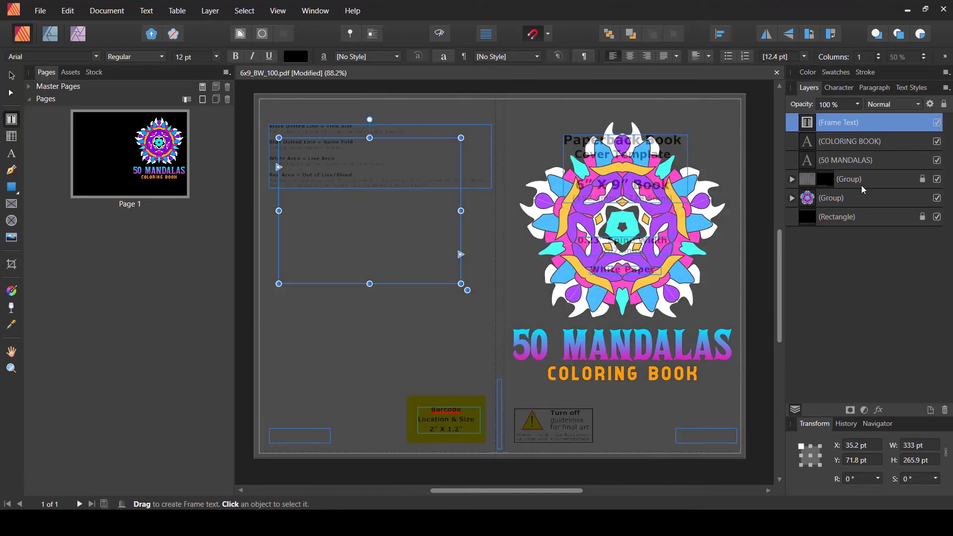
left_click(12, 75)
left_click_drag(466, 203, 491, 205)
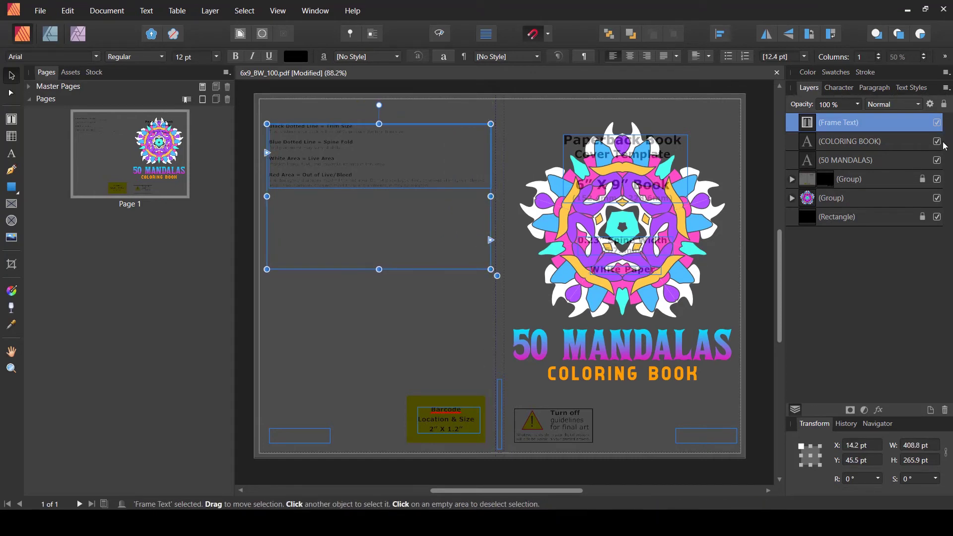
left_click(937, 179)
Step: Enter "FEATURES OF THIS BOOK" in the back-cover text frame and colour the text white
double_click(395, 183)
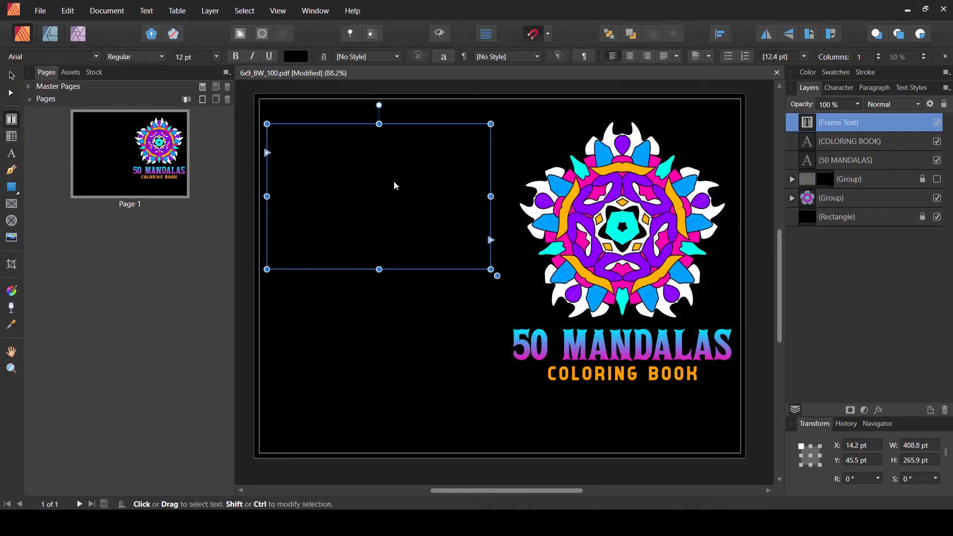
left_click(394, 182)
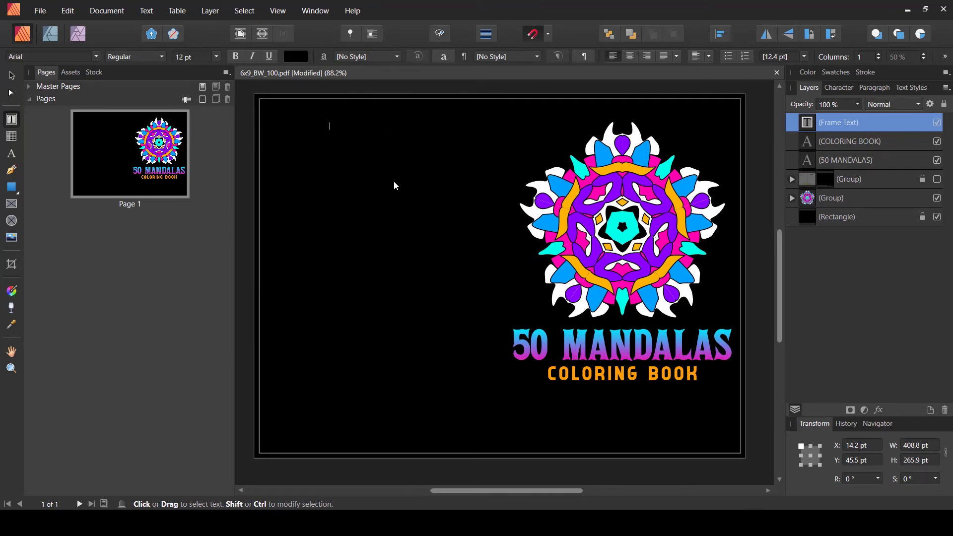
key("Escape")
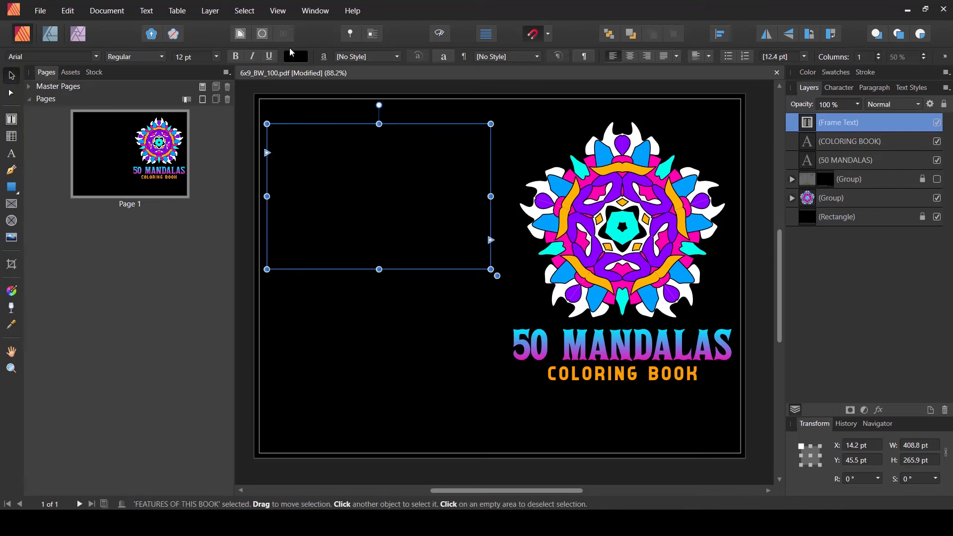
left_click(296, 56)
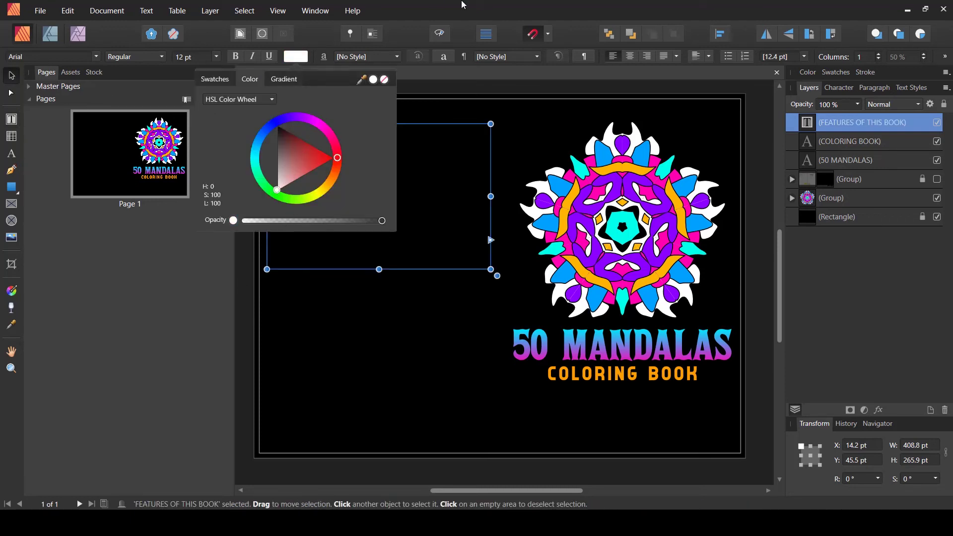
left_click(362, 347)
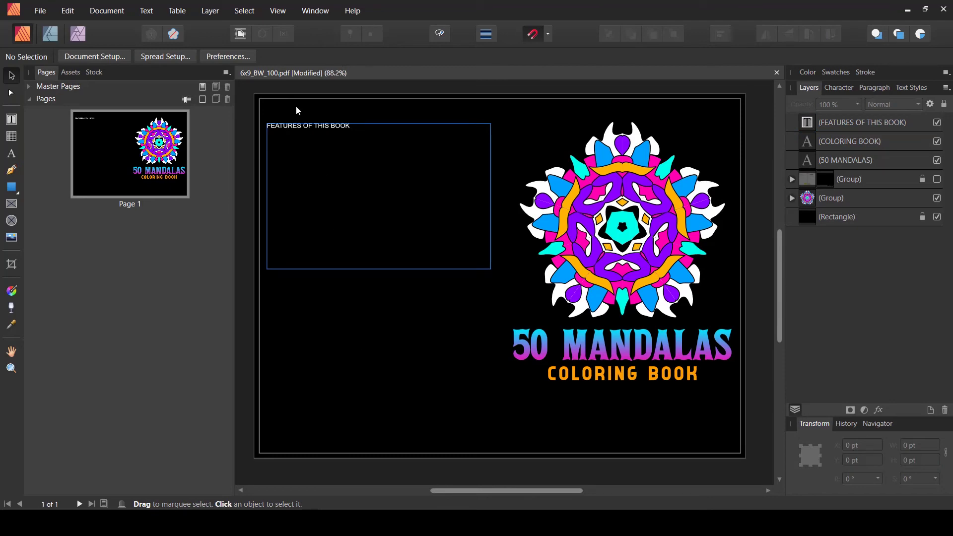
Step: Add a colon at the end of the back-cover heading "FEATURES OF THIS BOOK"
scroll(298, 110, "up", 4)
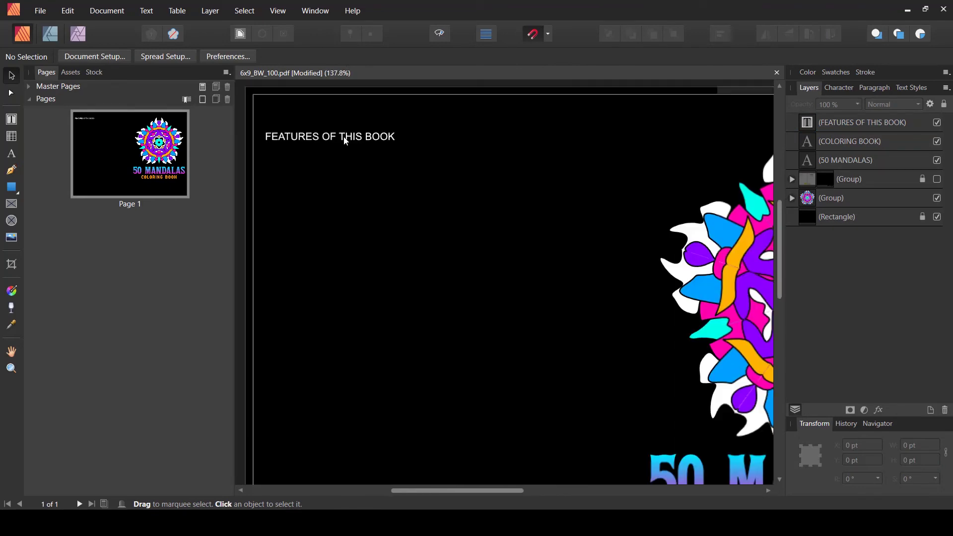
scroll(352, 142, "down", 2)
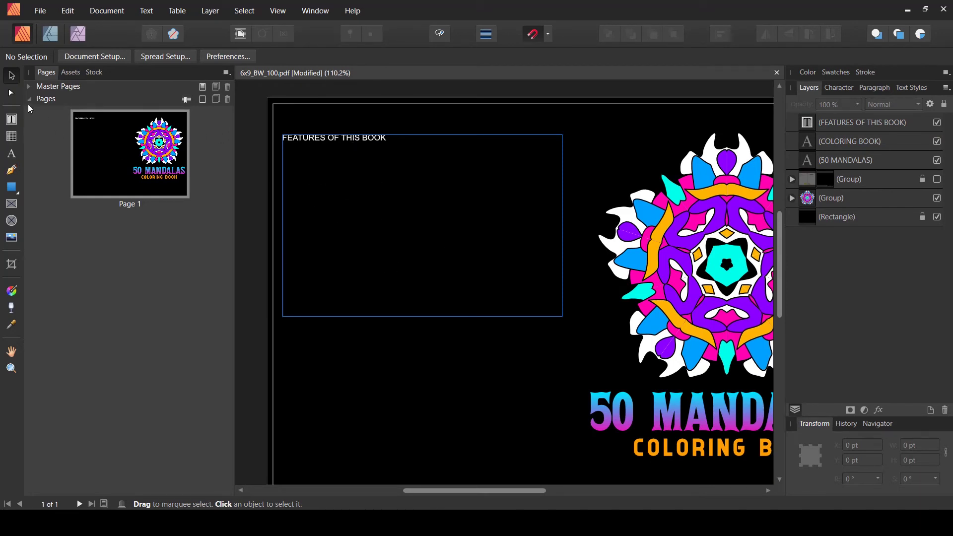
left_click(12, 119)
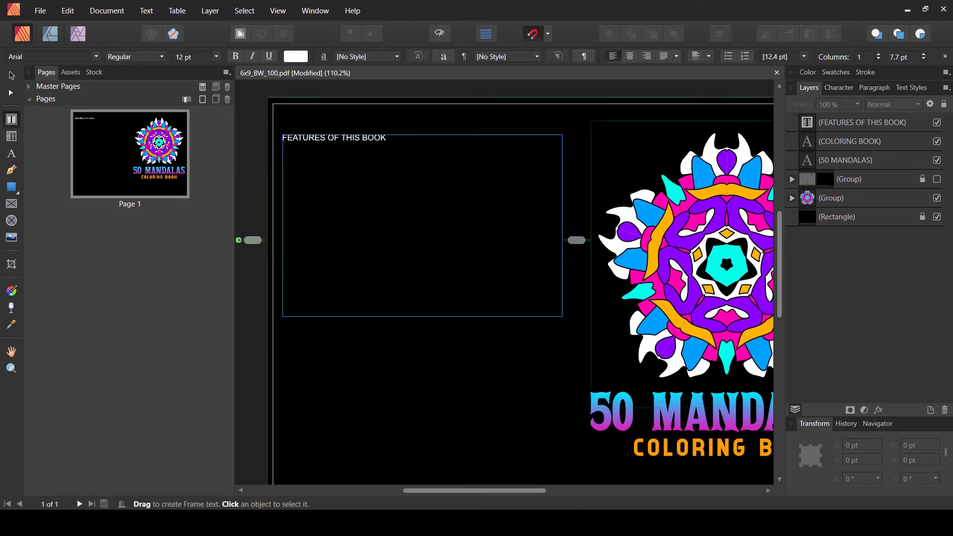
left_click(386, 137)
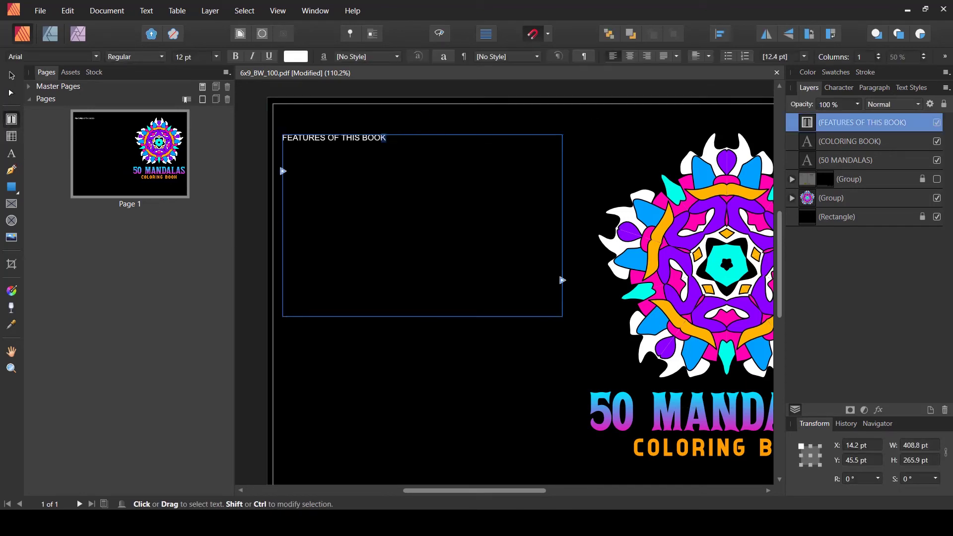
left_click_drag(386, 137, 283, 137)
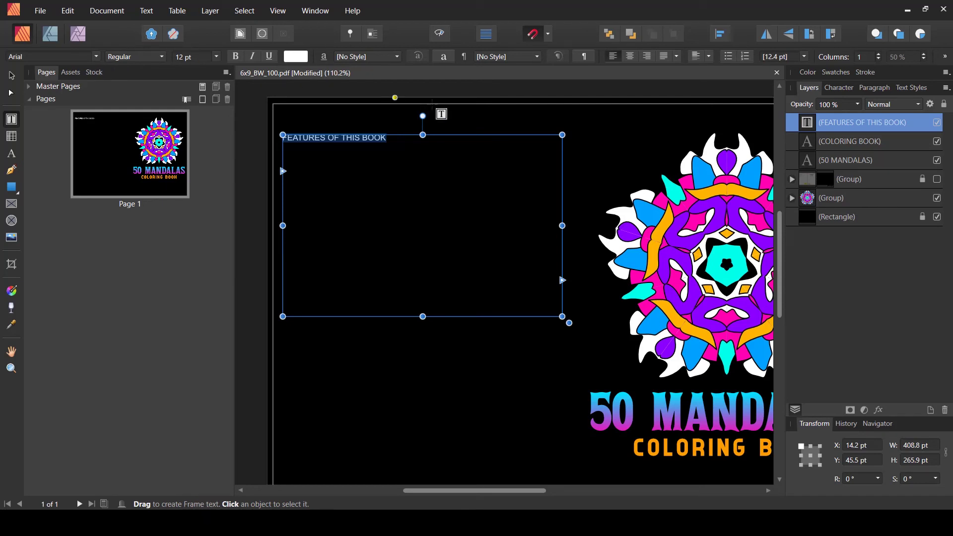
left_click(387, 137)
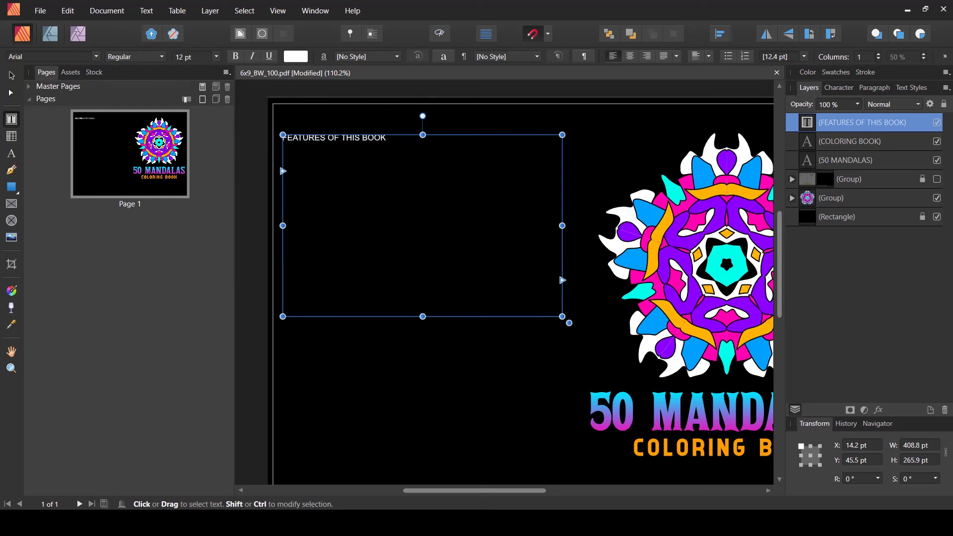
type(":")
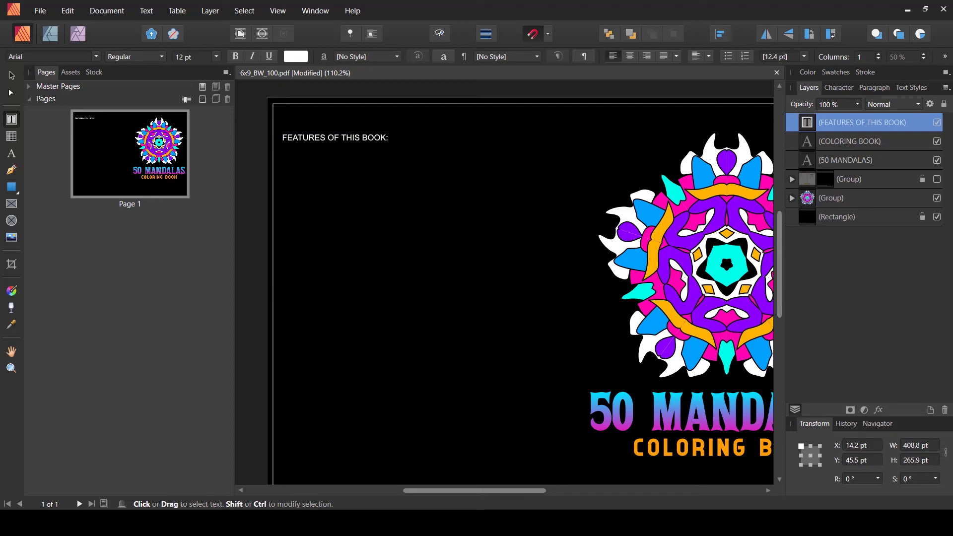
Step: Make the "FEATURES OF THIS BOOK:" heading bold at 20 pt and check it against the template, leaving the template hidden
key("ctrl+a")
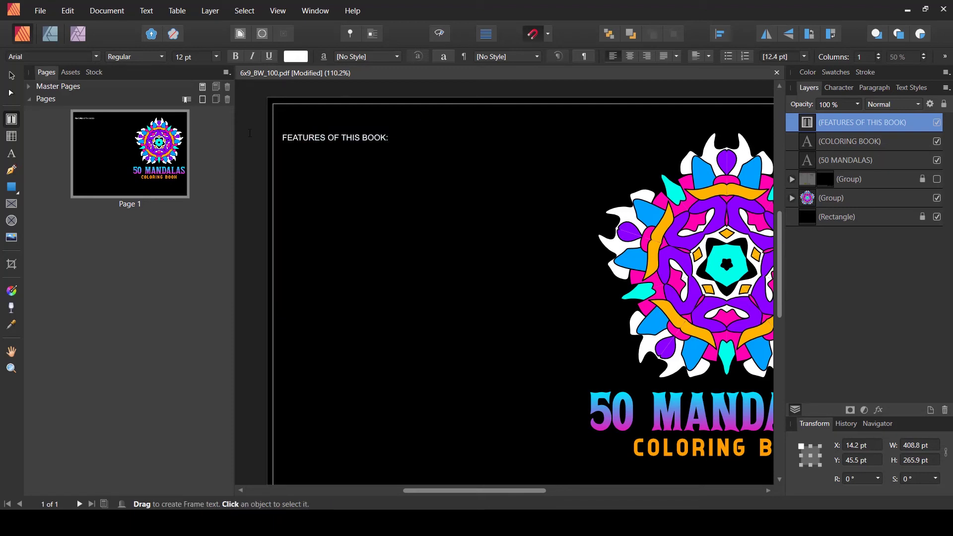
left_click(235, 56)
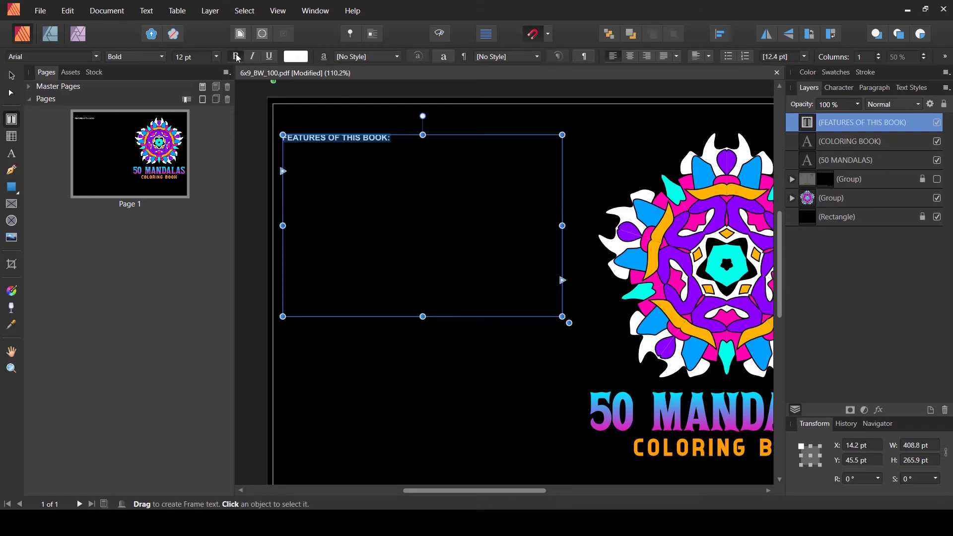
left_click(216, 57)
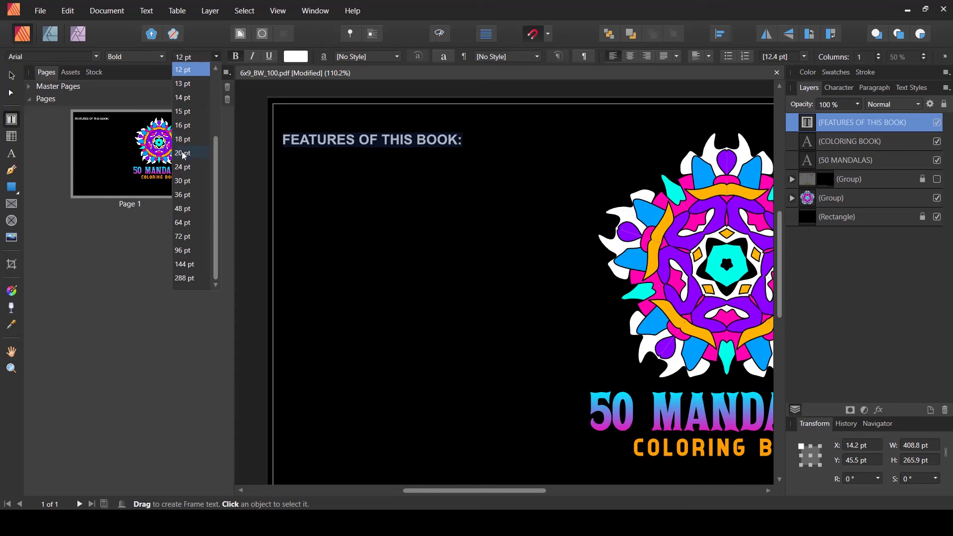
left_click(183, 153)
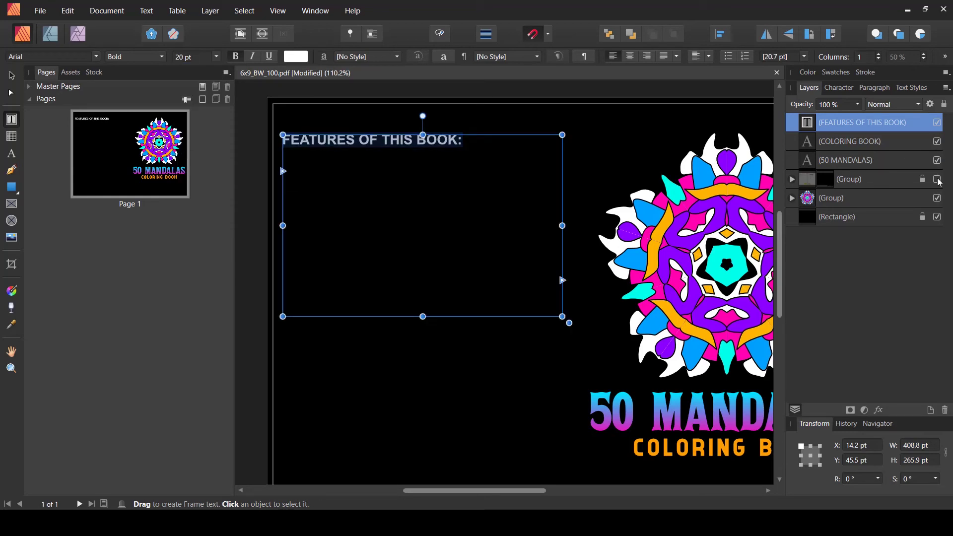
left_click(937, 179)
left_click(937, 179)
Step: Start a bulleted list on a new line below the "FEATURES OF THIS BOOK:" heading
left_click(462, 140)
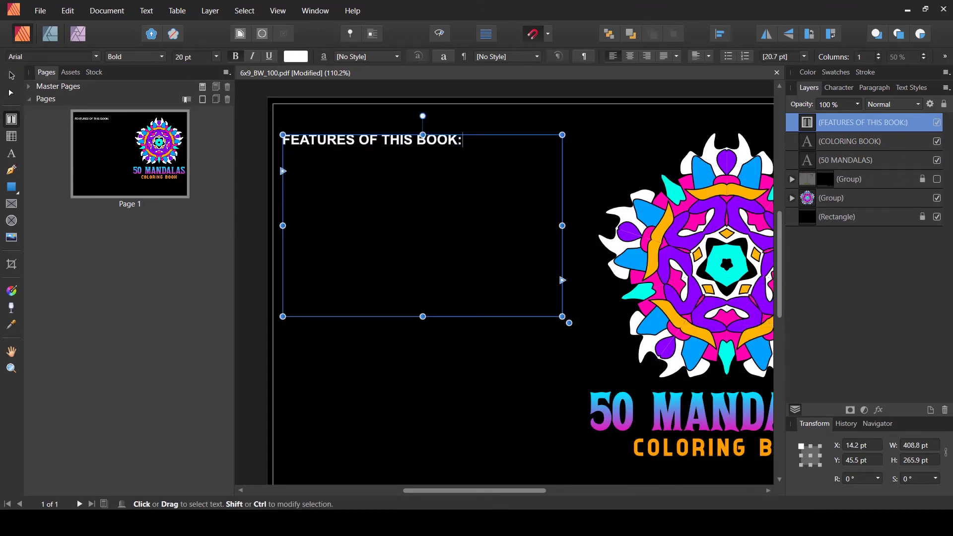
key("Return")
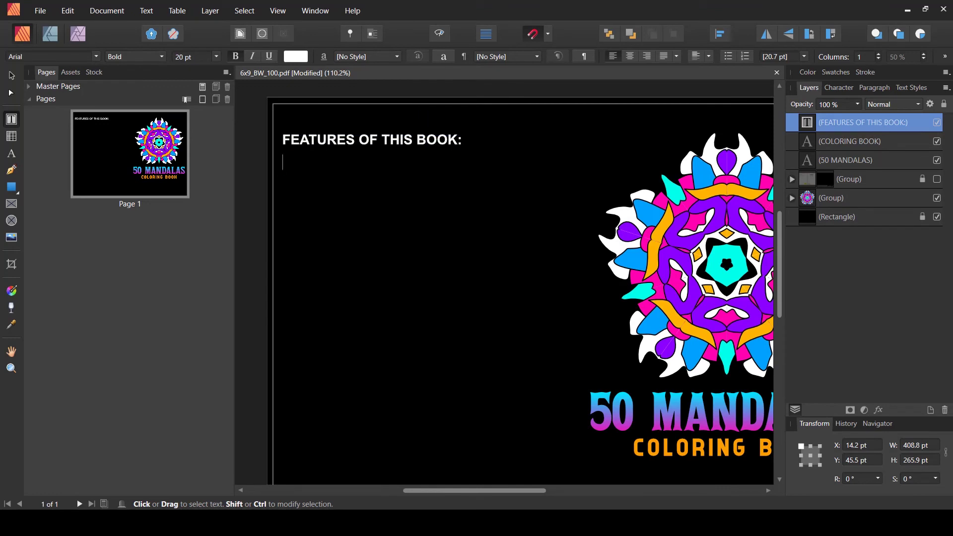
key("Escape")
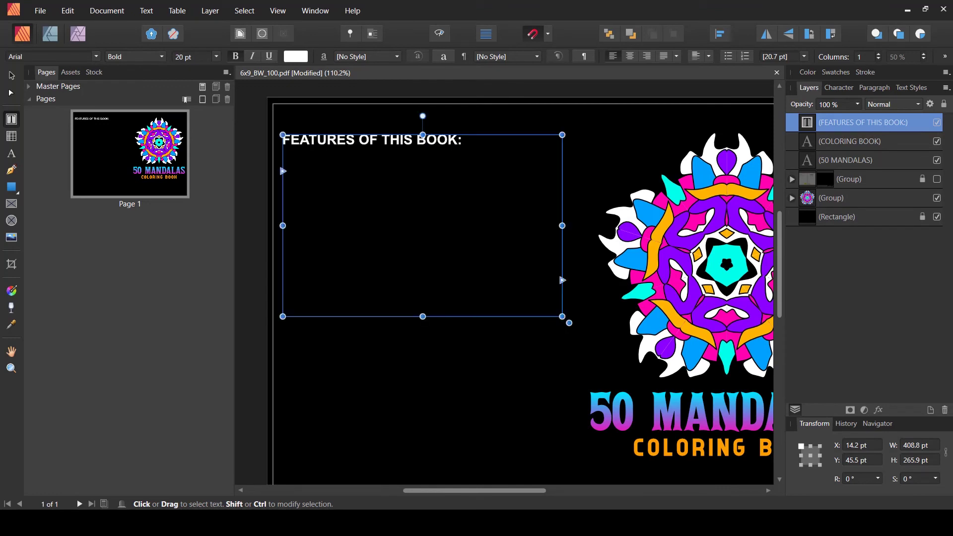
left_click(728, 57)
Step: Set the bullet text to 14 pt regular and paste the six features from "50 Unique Mandala design" to "1 design per page to prevent ink bleed through"
left_click(217, 57)
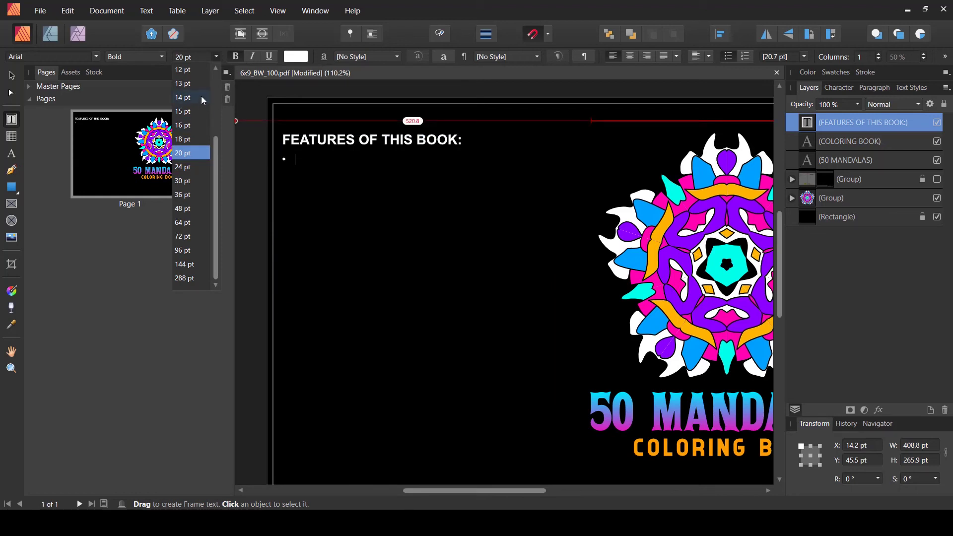
left_click(183, 98)
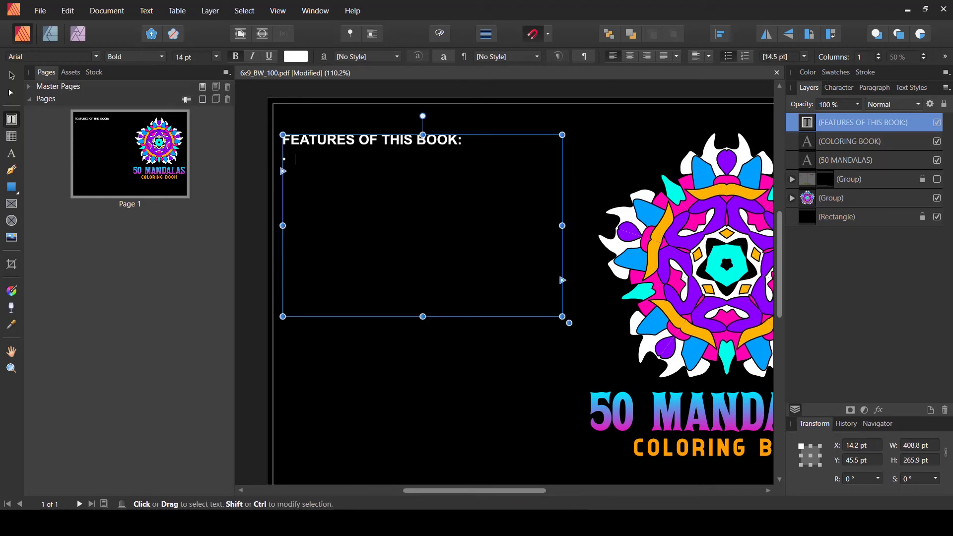
left_click(235, 56)
key("ctrl+v")
key("Escape")
key("Escape")
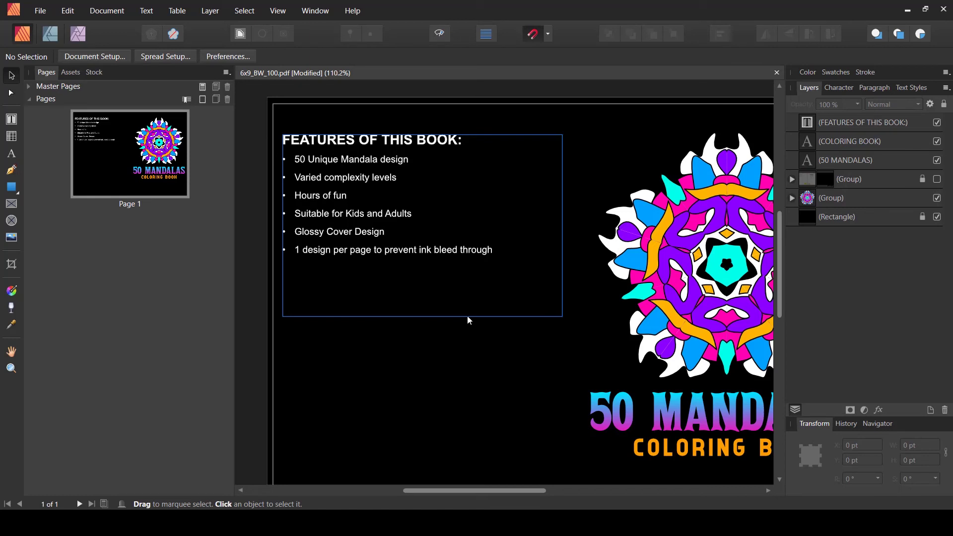
Step: Delete the locked template guide group from the cover, keeping the artwork, titles and black background
scroll(368, 297, "down", 3)
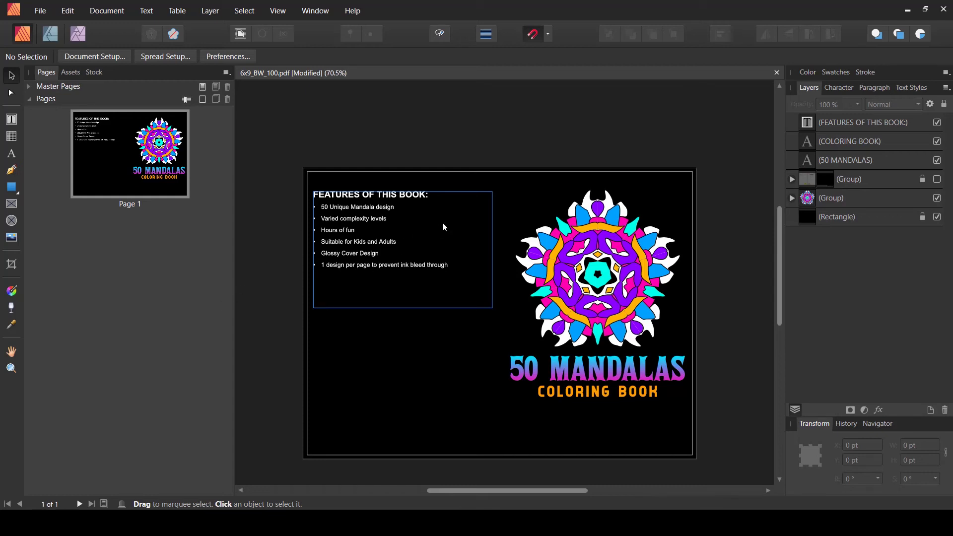
left_click(880, 177)
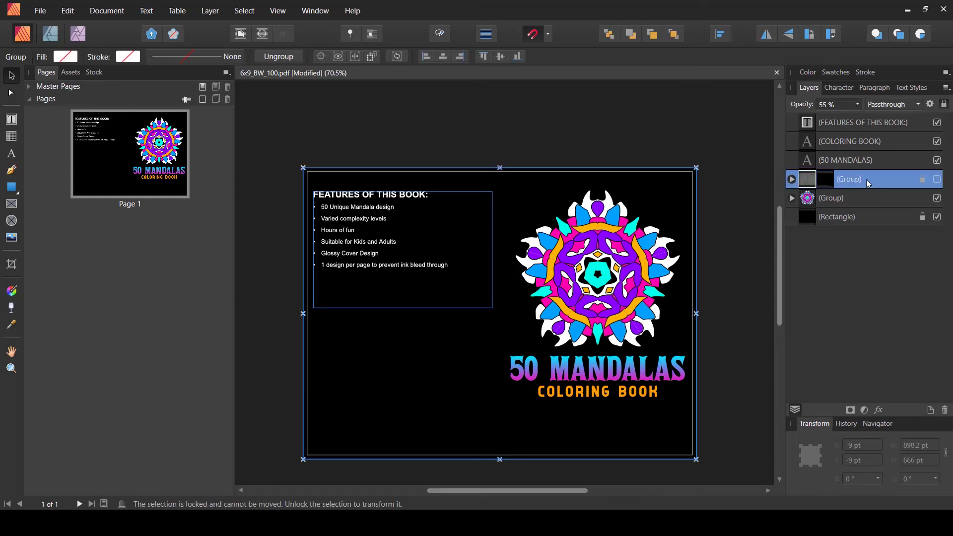
left_click(937, 180)
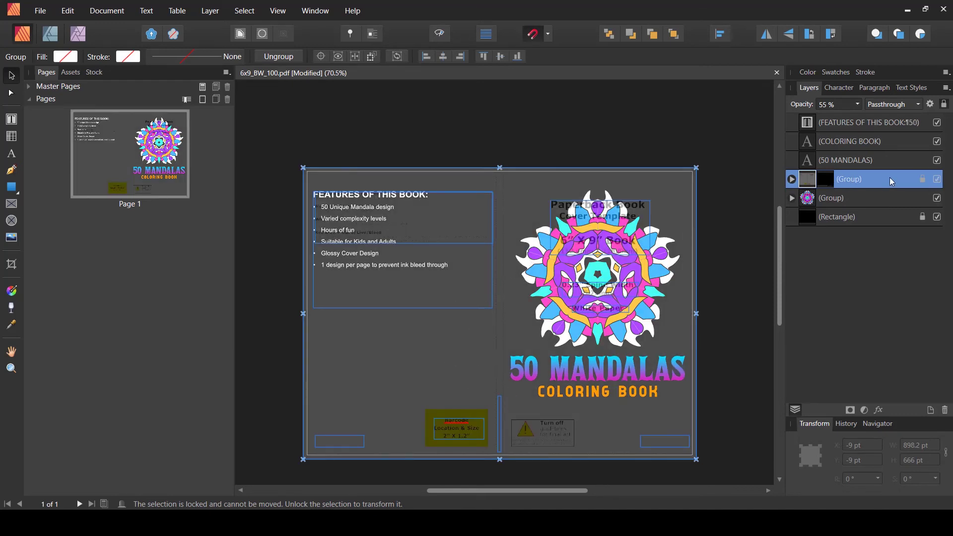
left_click(945, 410)
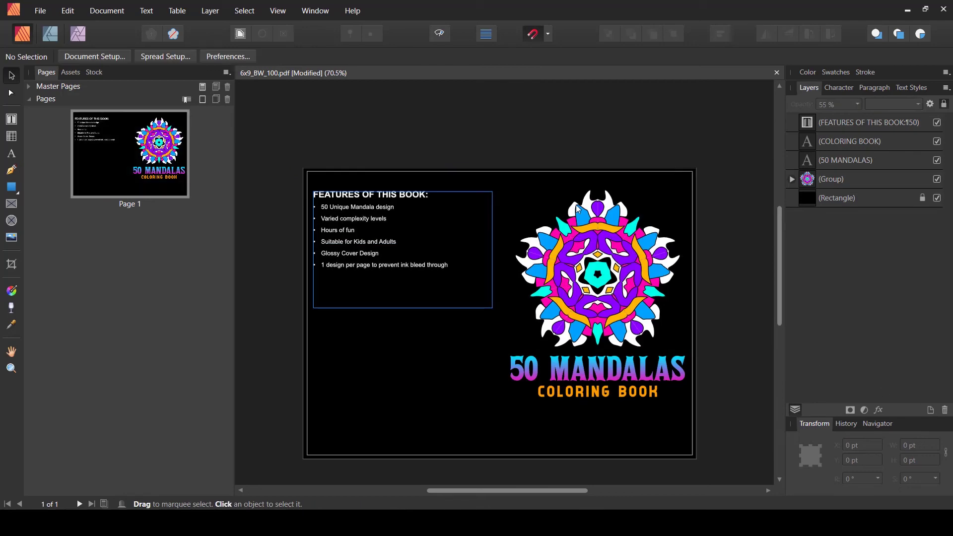
Step: Open the detailed PDF export settings for the cover and set font embedding to All Fonts
left_click(34, 13)
left_click(73, 196)
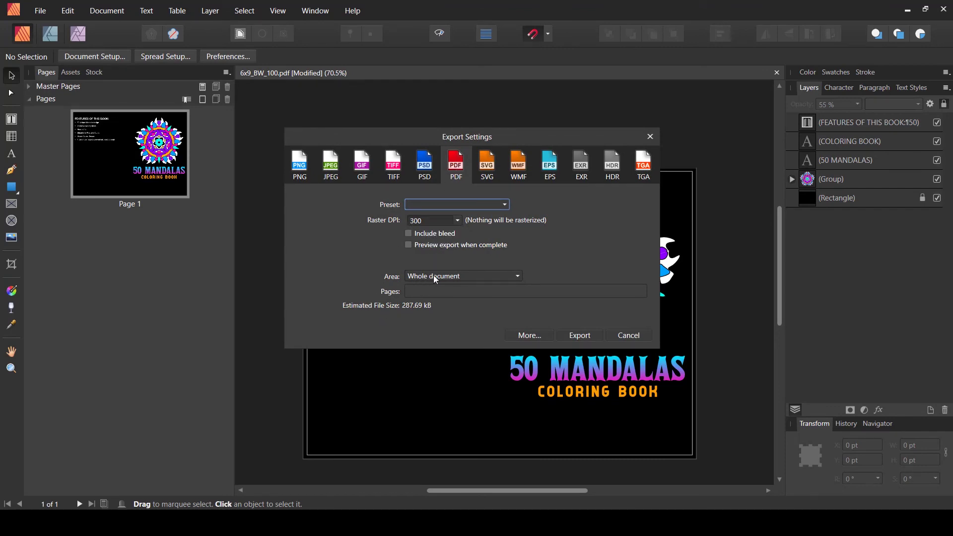
left_click(522, 337)
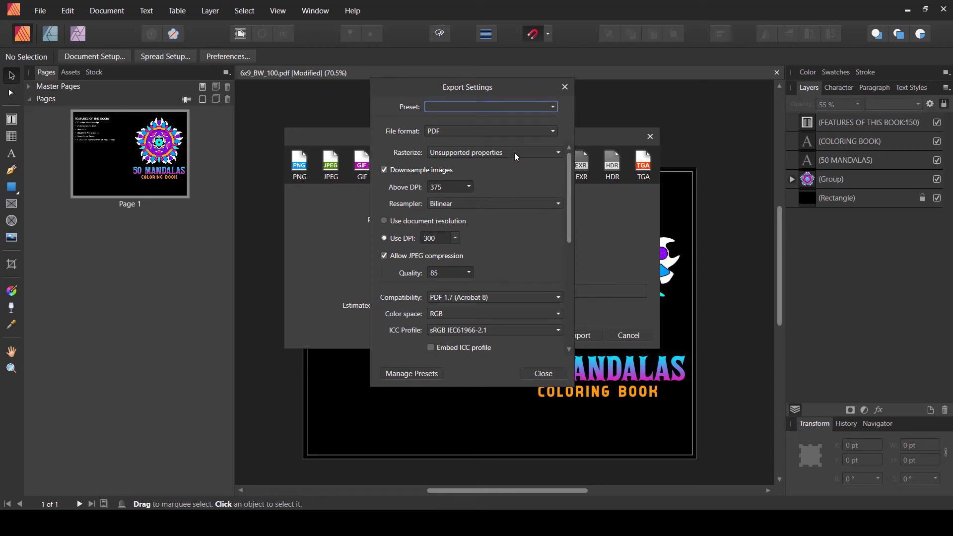
left_click_drag(568, 164, 562, 295)
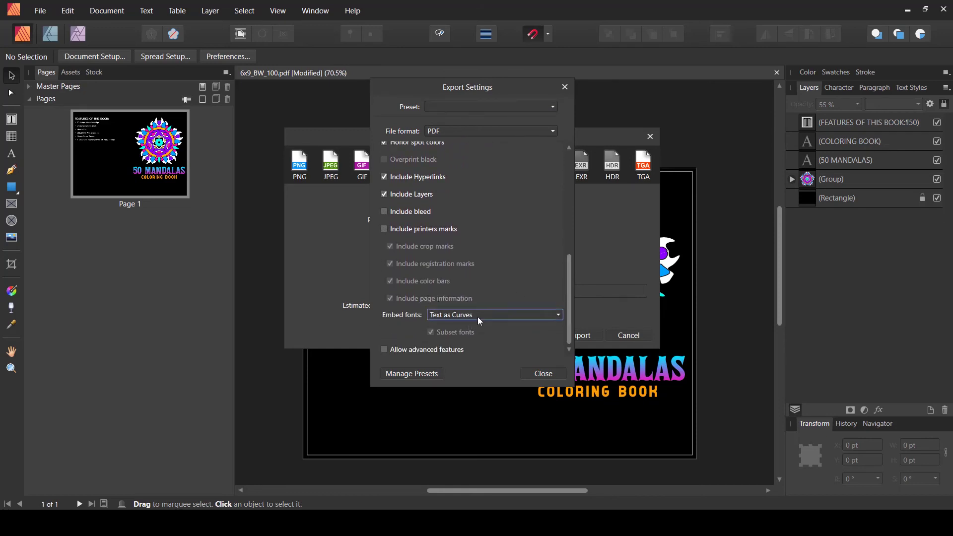
left_click(541, 317)
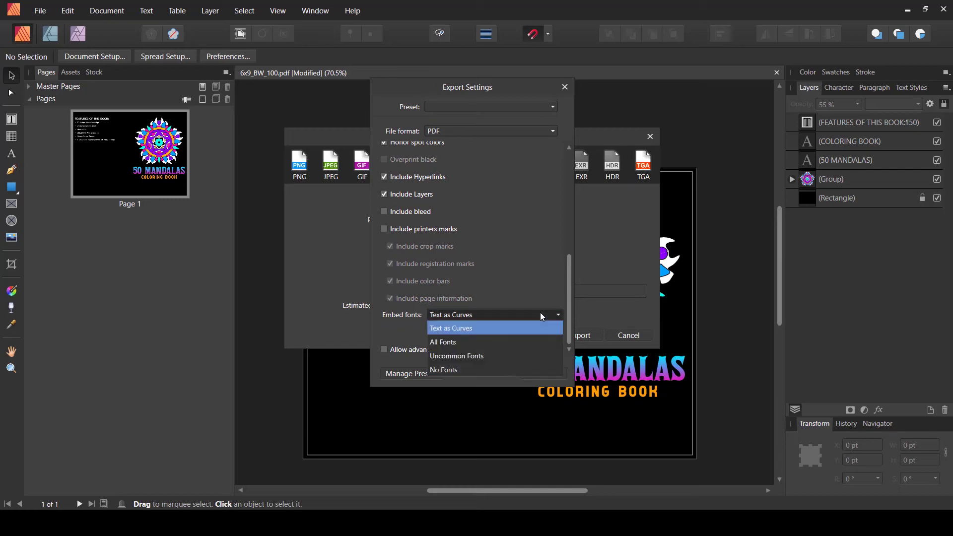
left_click(457, 341)
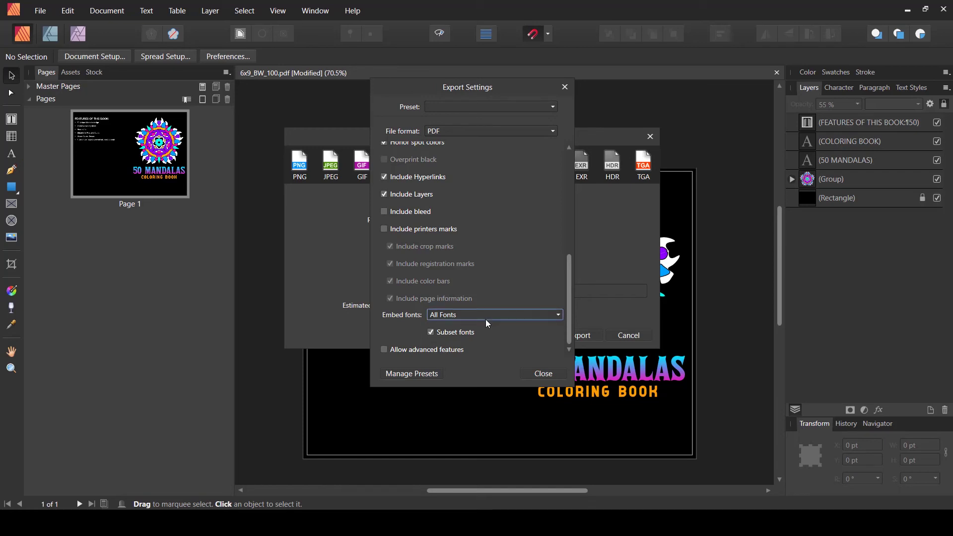
Step: Set font embedding to Text as Curves and export the whole cover at 300 DPI as a PDF named "PDF vector"
left_click(558, 315)
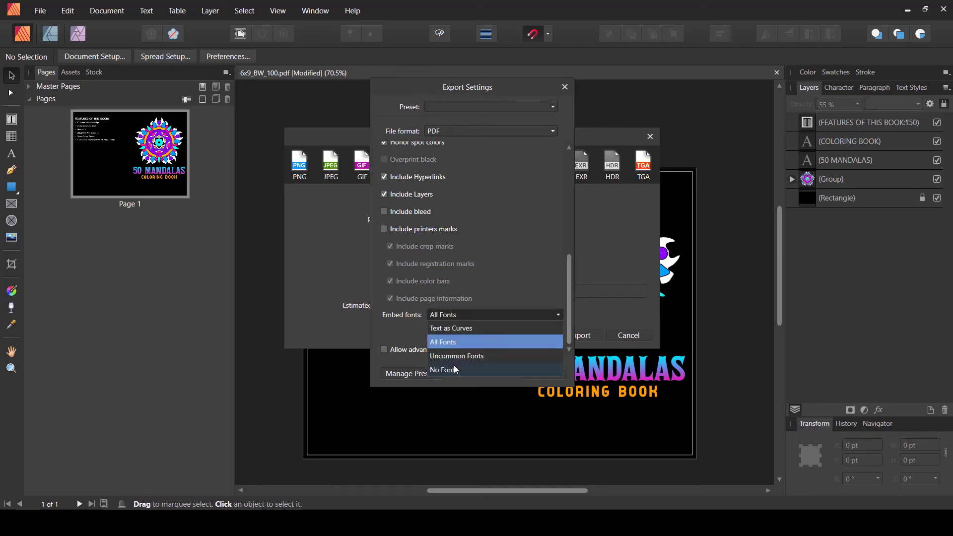
left_click(461, 329)
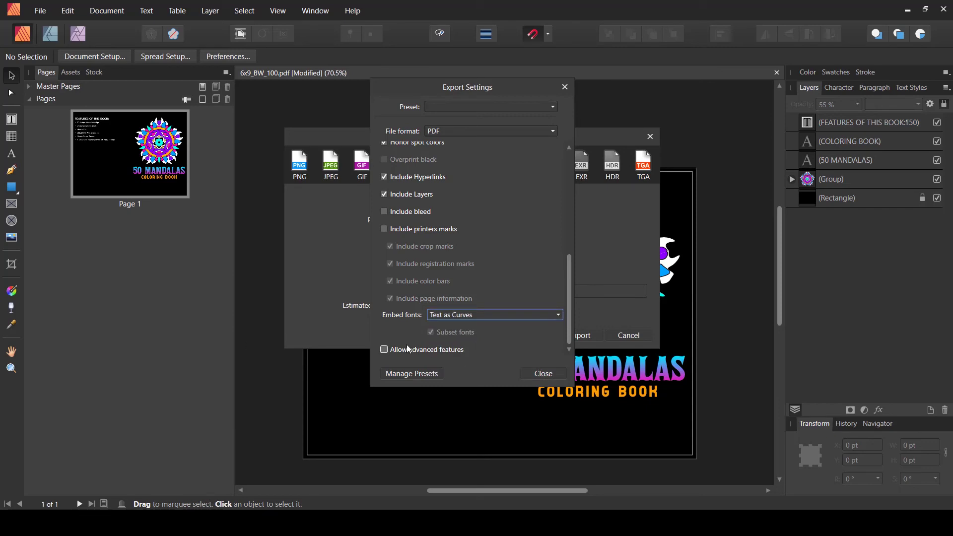
left_click(537, 373)
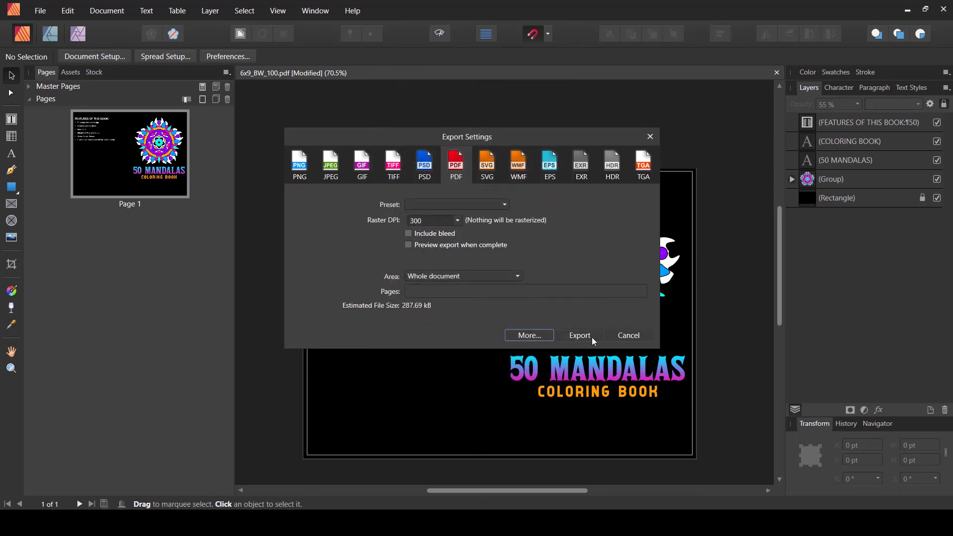
left_click(580, 336)
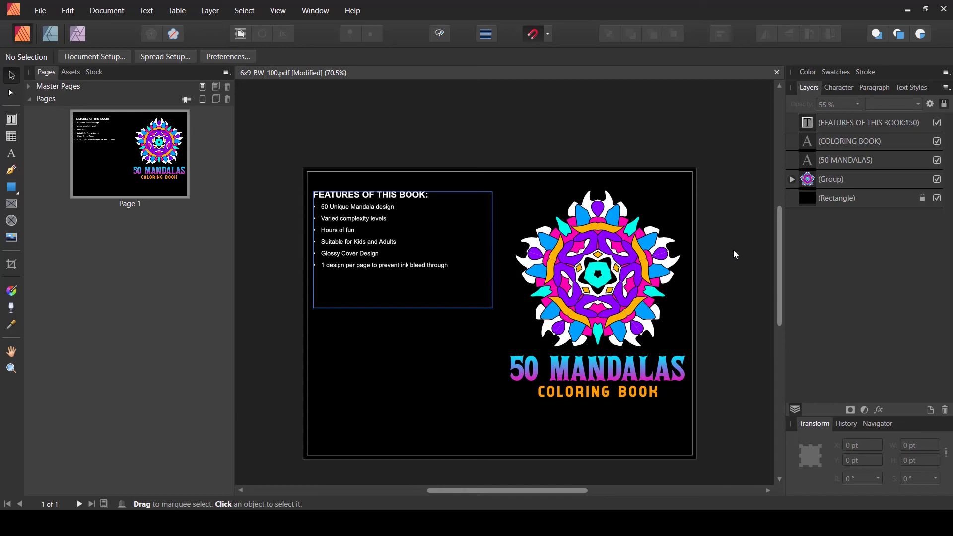
Step: Replace the vector mandala group on the front cover with the Decagon mandala image
left_click(614, 280)
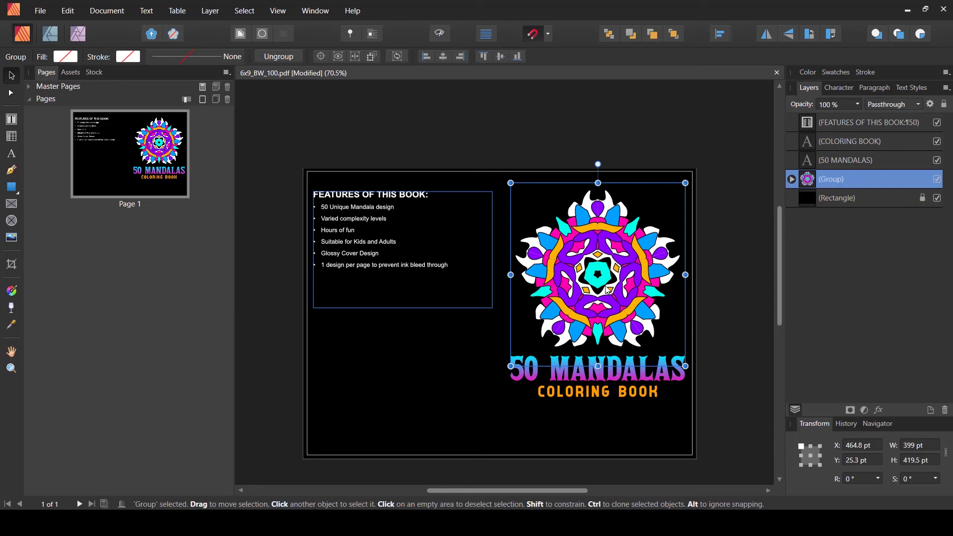
key("Delete")
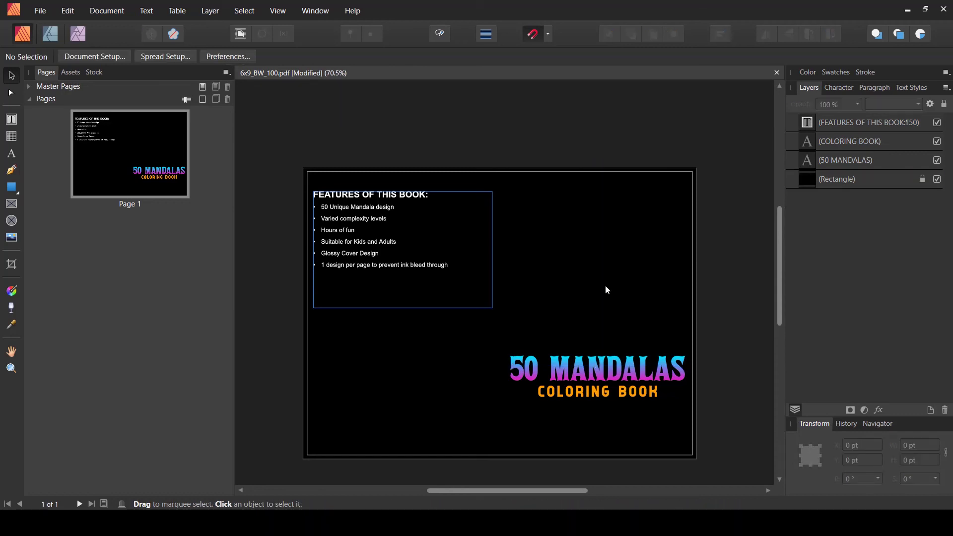
key("ctrl+z")
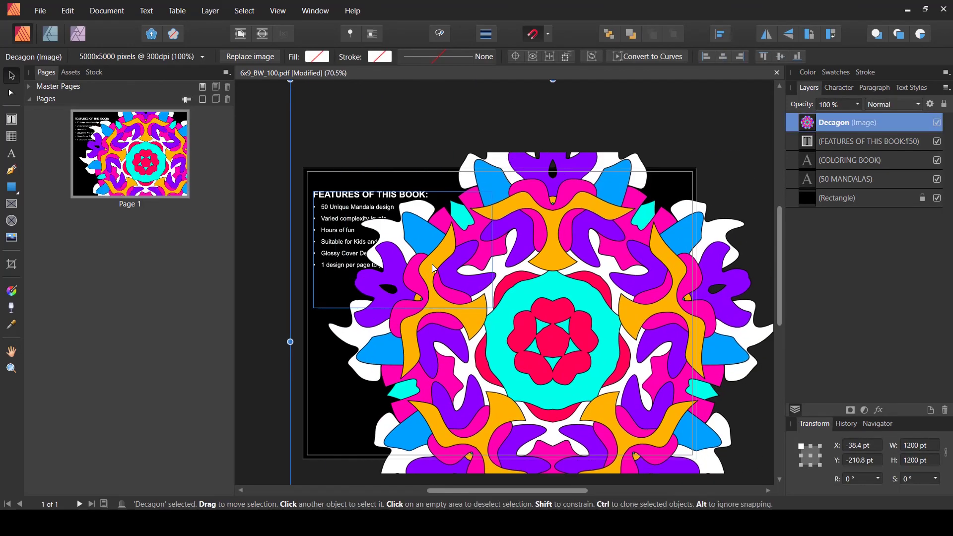
Step: Scale the Decagon image to about 424 pt square and centre it above the "50 MANDALAS" title
left_click_drag(291, 81, 520, 370)
left_click_drag(616, 407, 472, 184)
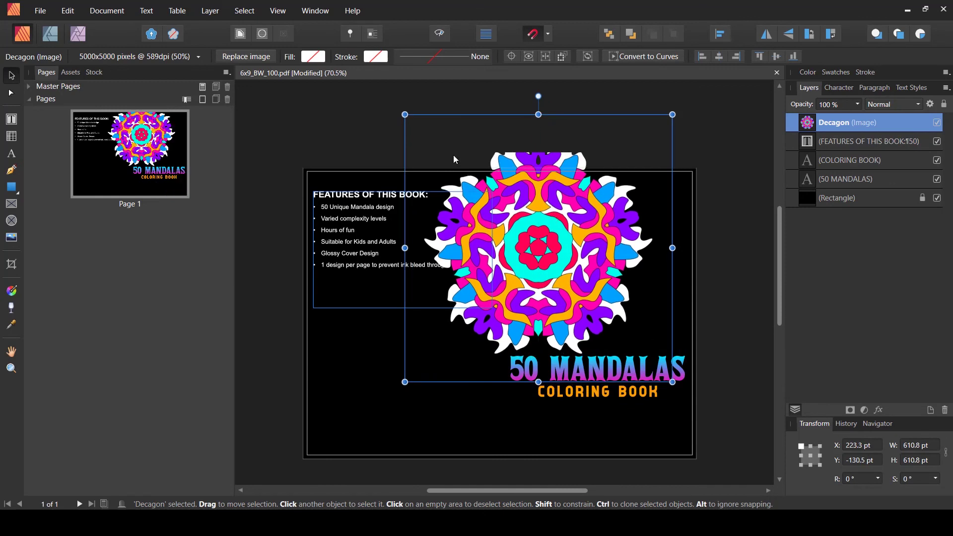
left_click_drag(405, 115, 505, 214)
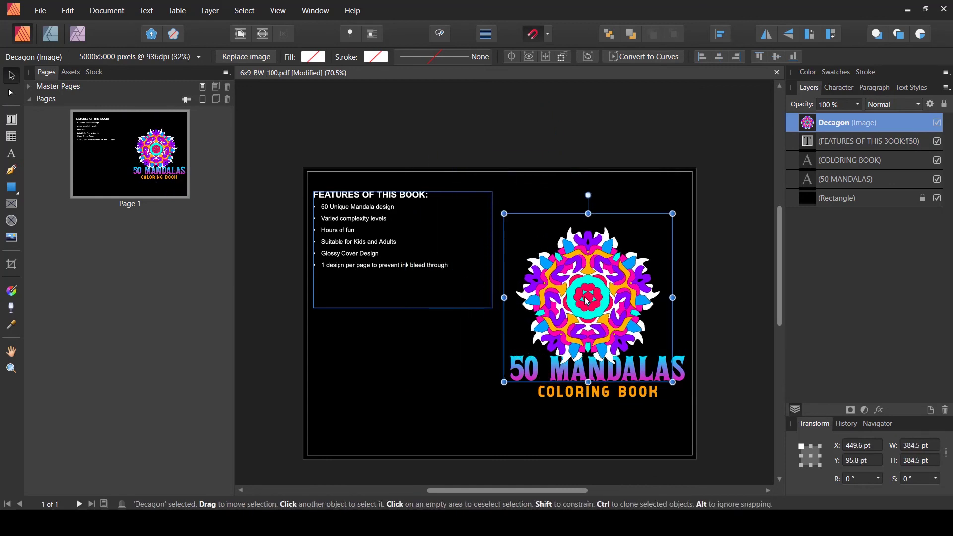
left_click_drag(587, 300, 599, 276)
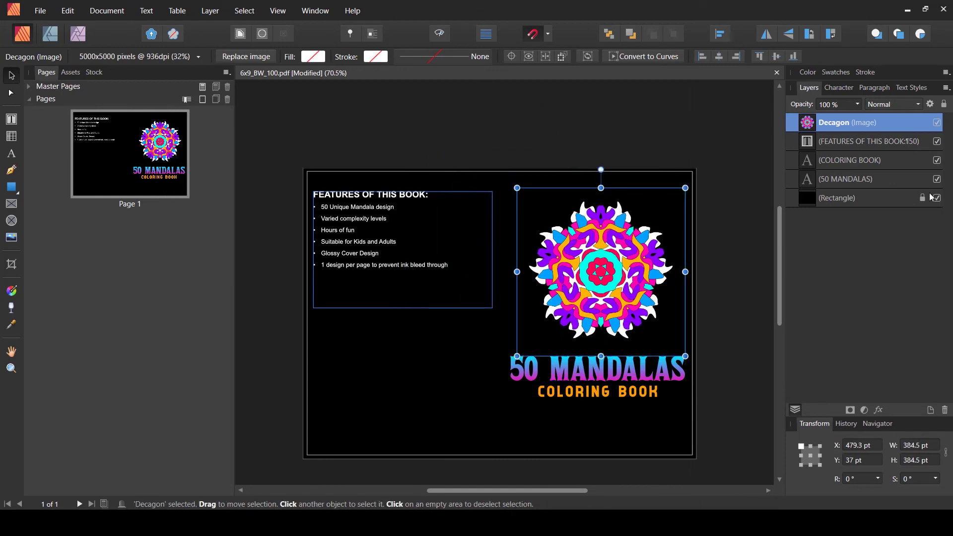
left_click_drag(622, 253, 619, 253)
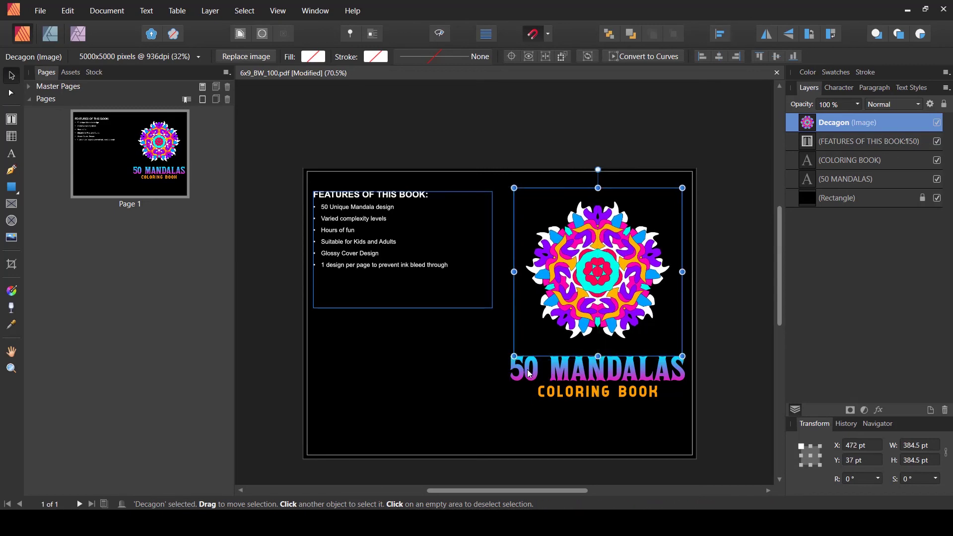
left_click_drag(675, 342, 700, 368)
left_click_drag(619, 296, 617, 293)
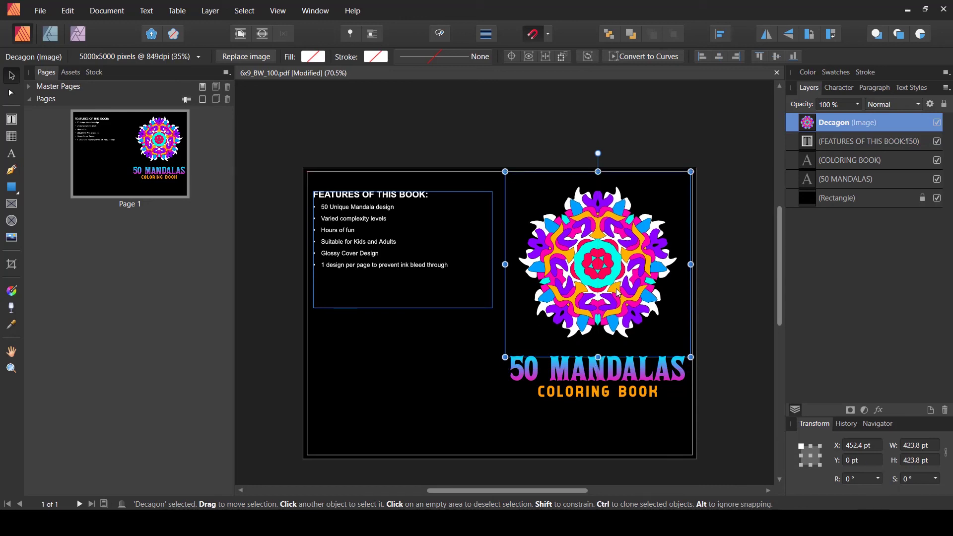
left_click(761, 361)
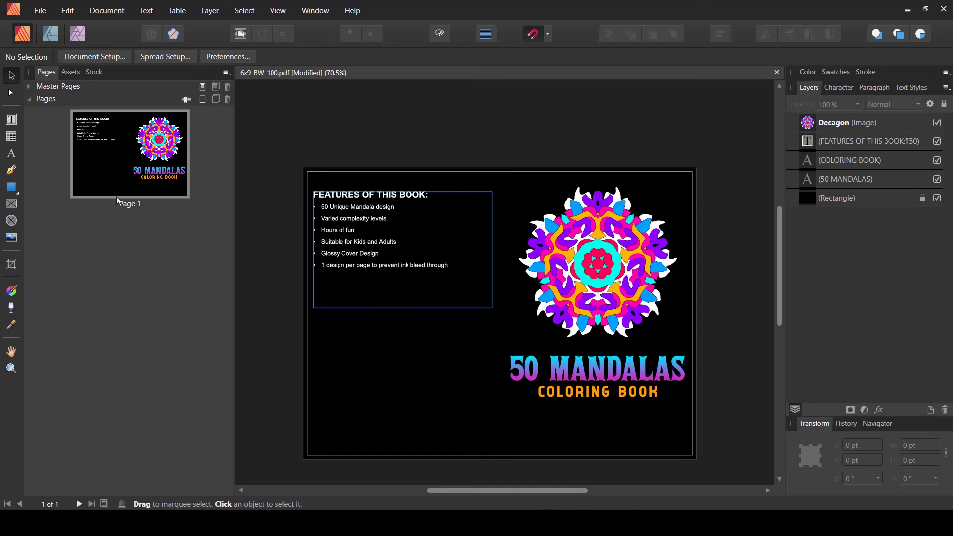
Step: Export the image-based cover as a whole-document PDF at 300 DPI, named "PDF PNG graphic"
left_click(40, 11)
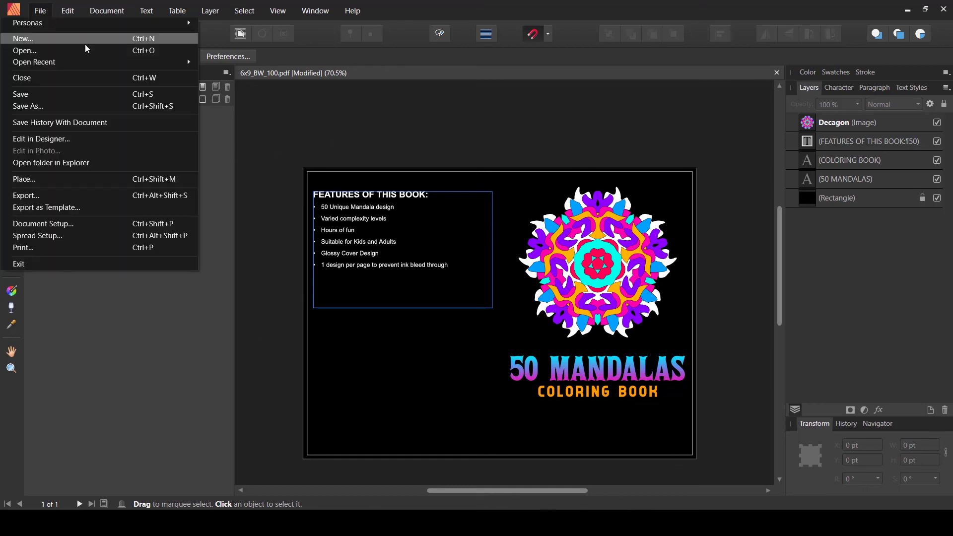
left_click(36, 195)
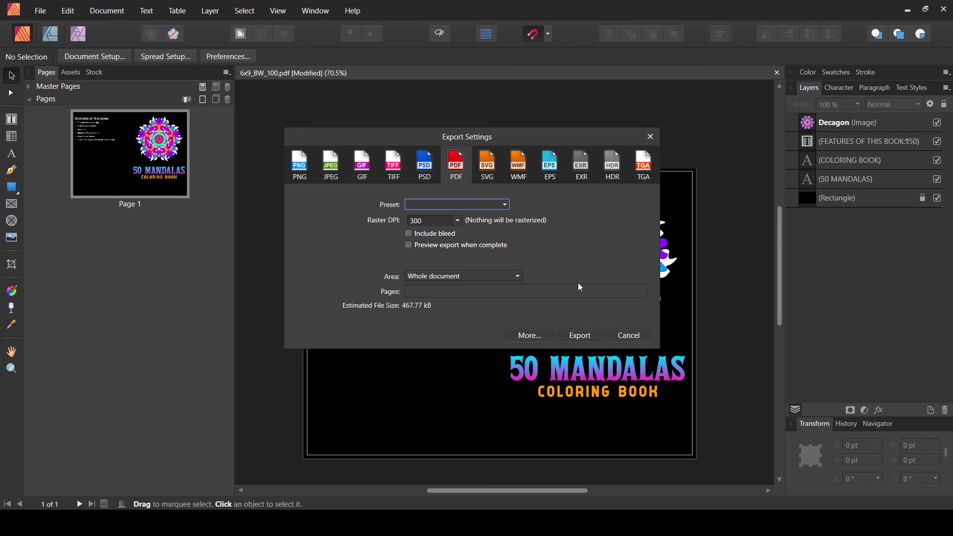
left_click(580, 336)
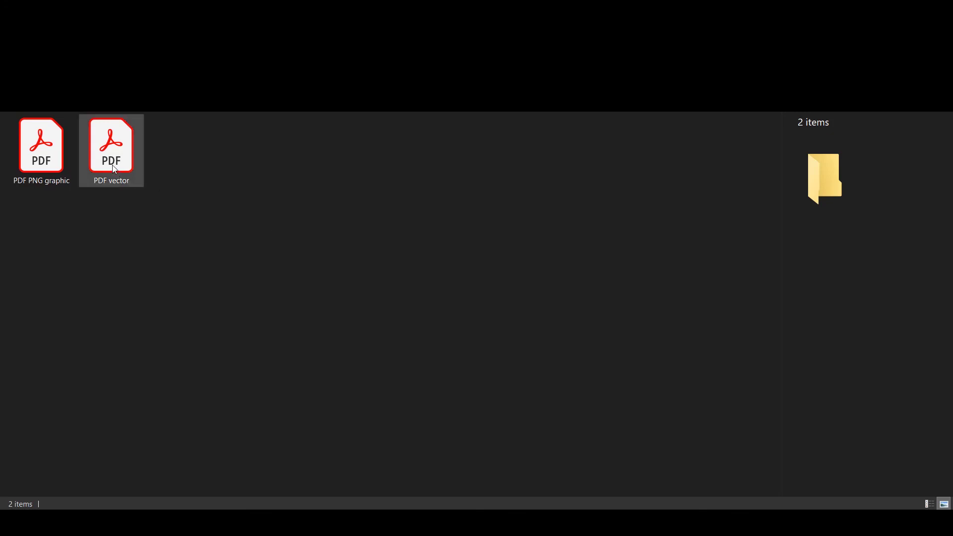
Step: Compare the file sizes of the "PDF PNG graphic" and "PDF vector" exports in their folder
mouse_move(114, 166)
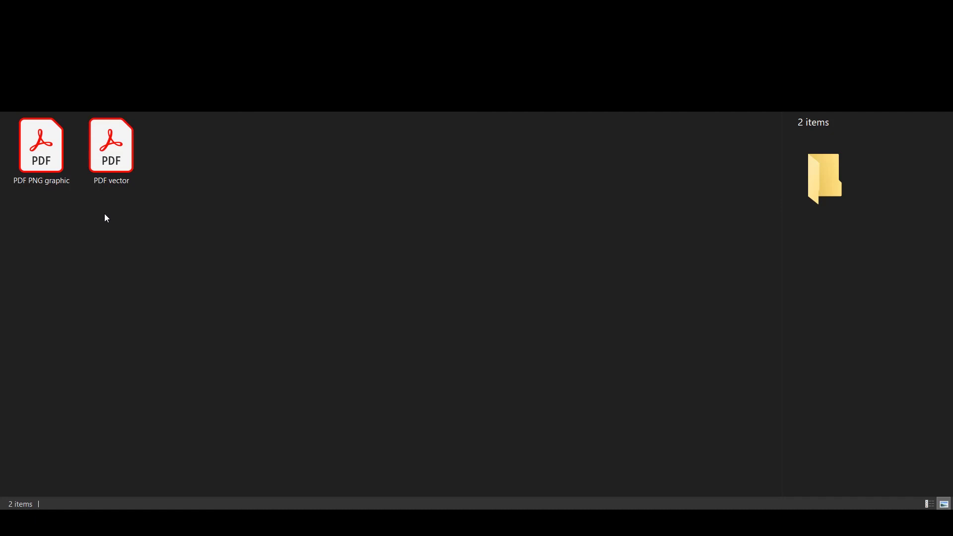
left_click(46, 157)
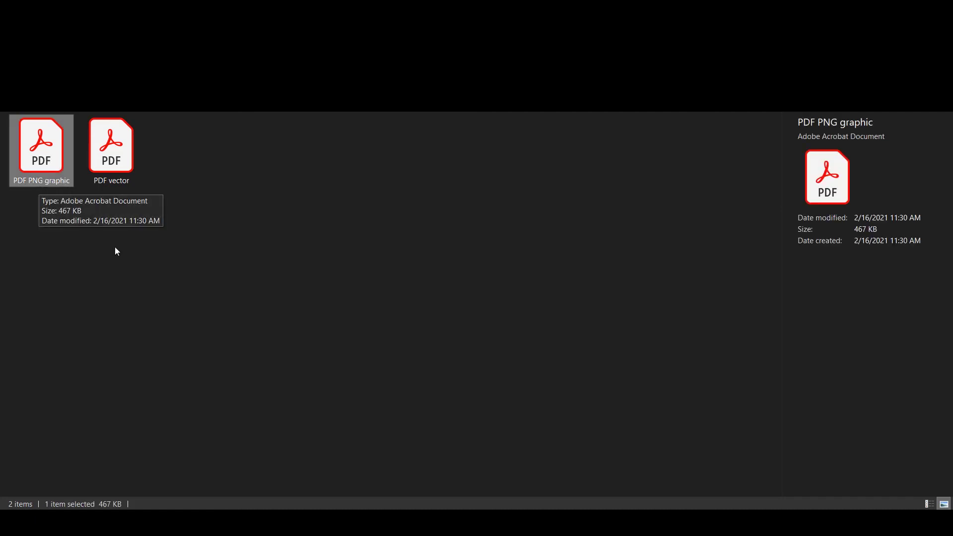
left_click(112, 168)
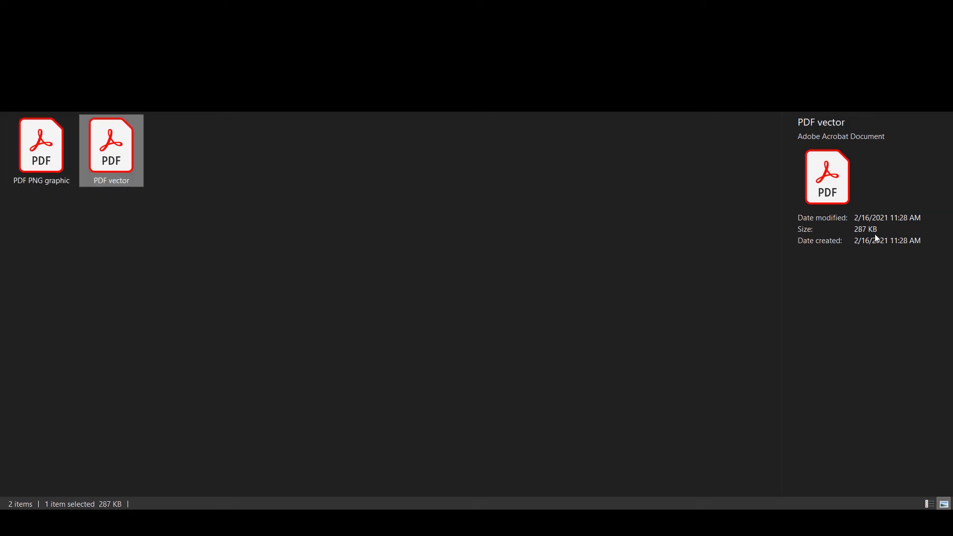
left_click(151, 229)
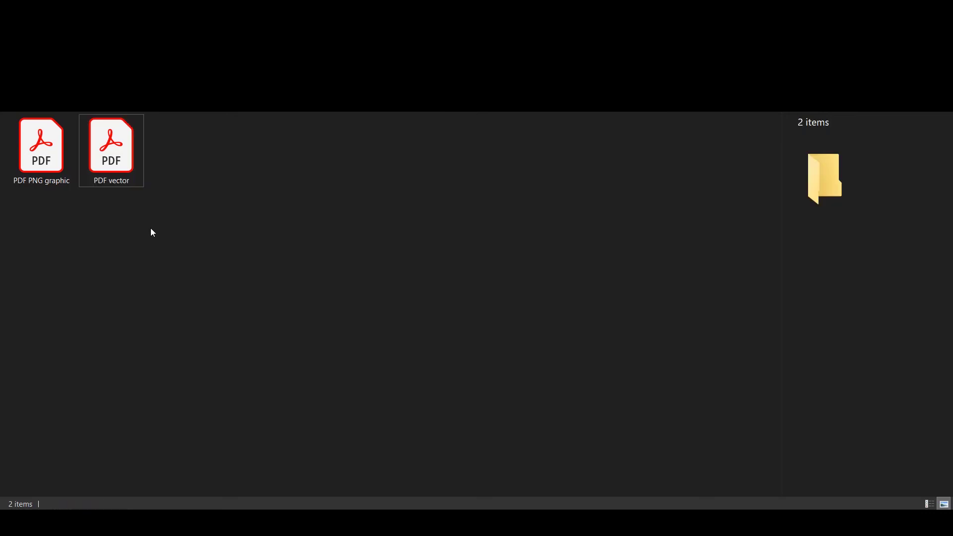